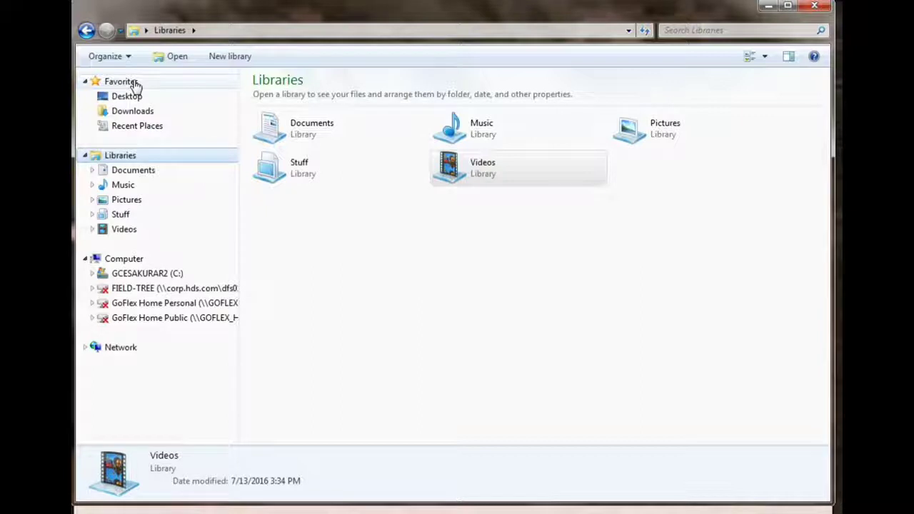
Browse from the C: drive into HDS, back out, then into C:\Users and the user's profile folder
{"action": "left_click", "coordinate": [145, 277]}
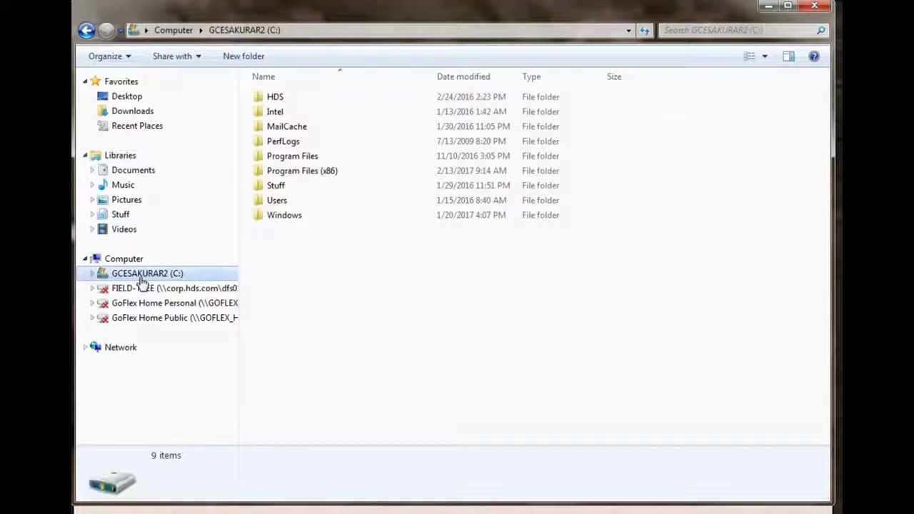
{"action": "double_click", "coordinate": [277, 98]}
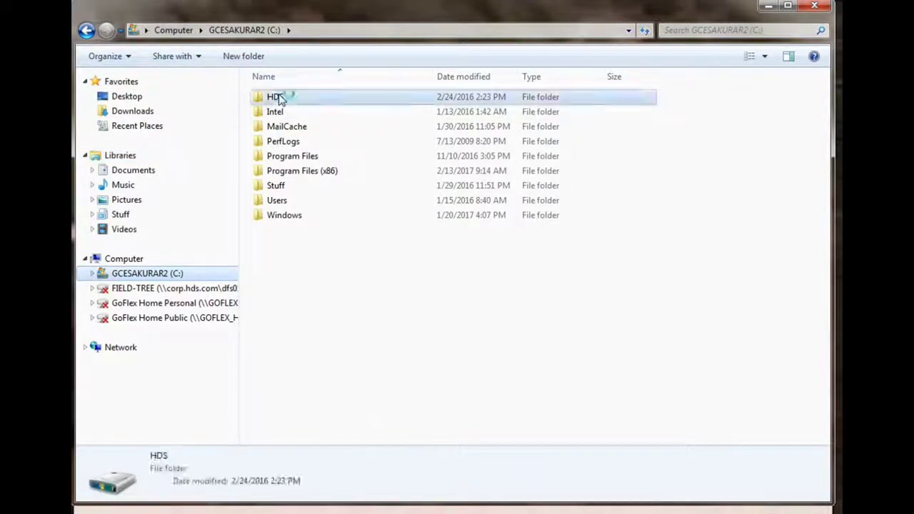
{"action": "left_click", "coordinate": [242, 30]}
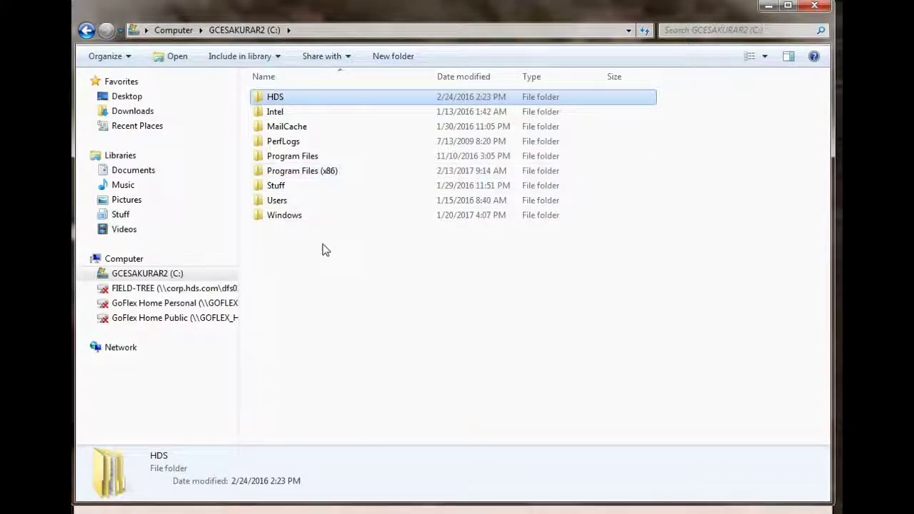
{"action": "left_click", "coordinate": [298, 247]}
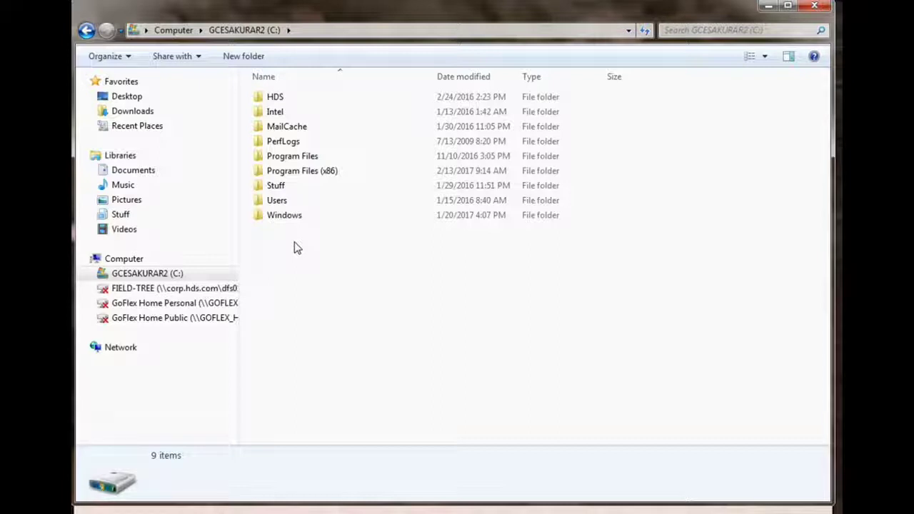
{"action": "double_click", "coordinate": [277, 200]}
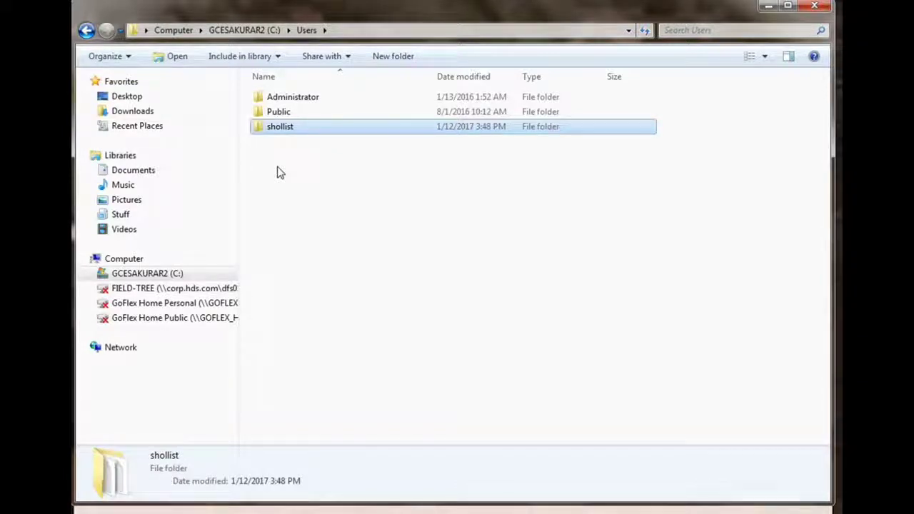
{"action": "double_click", "coordinate": [276, 128]}
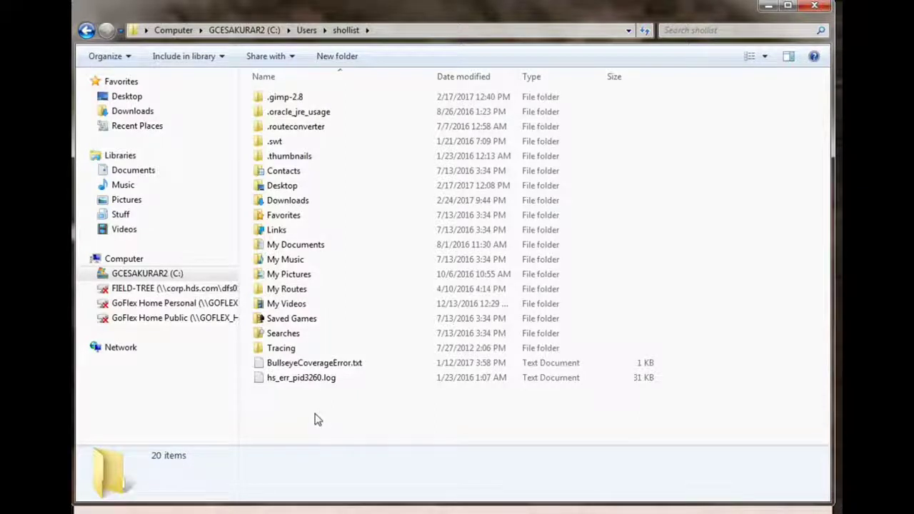
{"action": "left_click", "coordinate": [300, 249]}
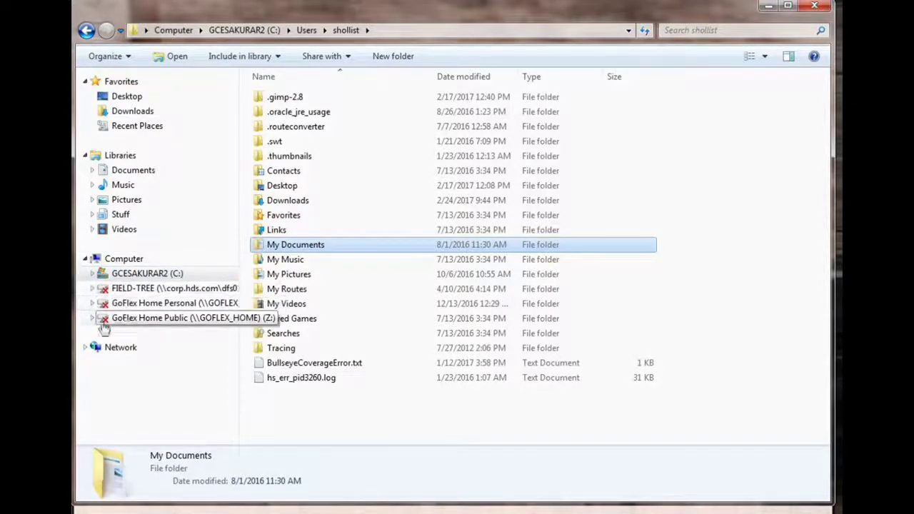
Go back to the Libraries view listing Documents, Music, Pictures, Stuff and Videos
{"action": "left_click", "coordinate": [121, 158]}
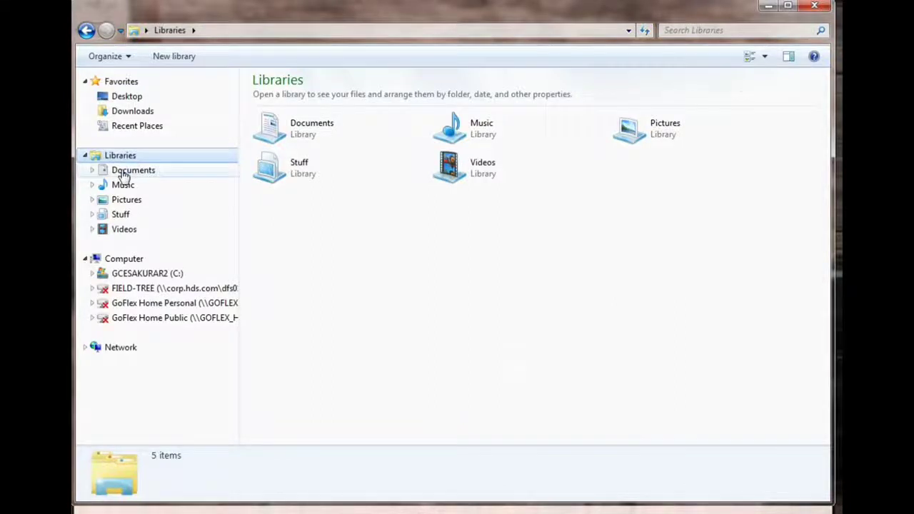
Make a new DataOrganizing101 folder in Documents, confirm it's empty, then go to Music
{"action": "left_click", "coordinate": [123, 175]}
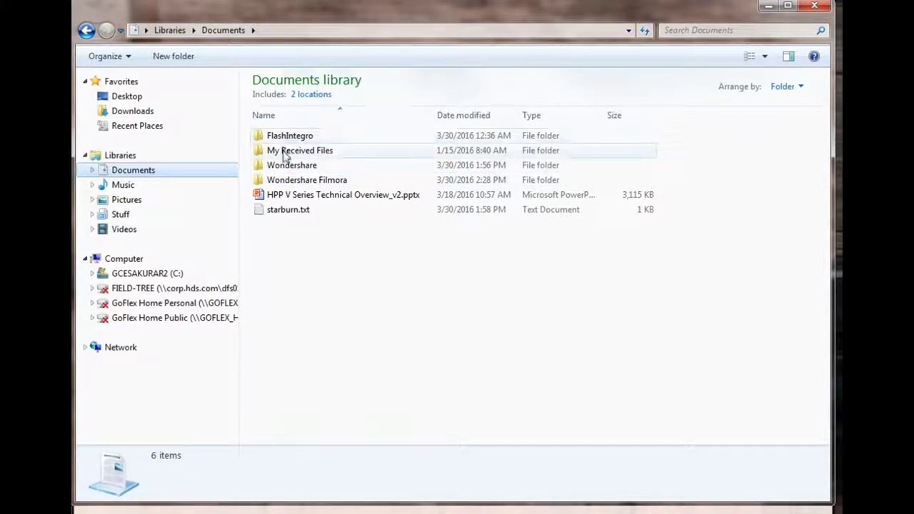
{"action": "right_click", "coordinate": [300, 272]}
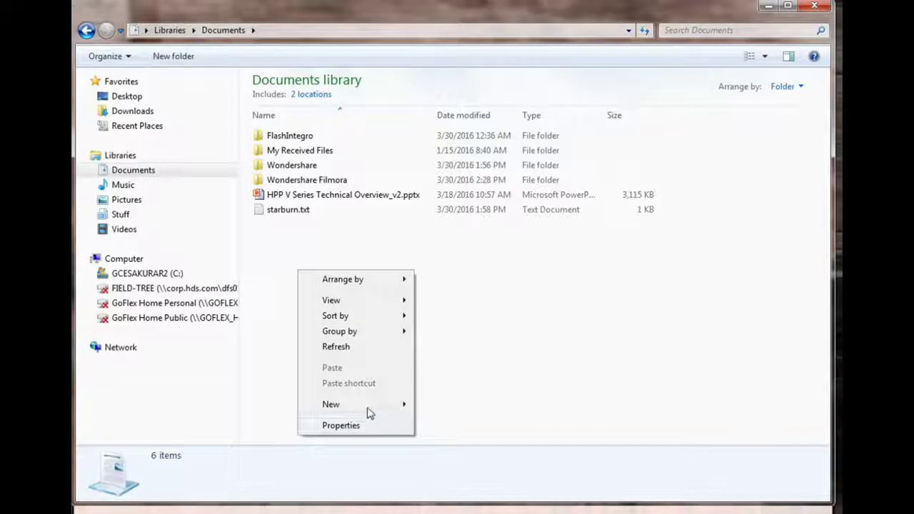
{"action": "mouse_move", "coordinate": [367, 407]}
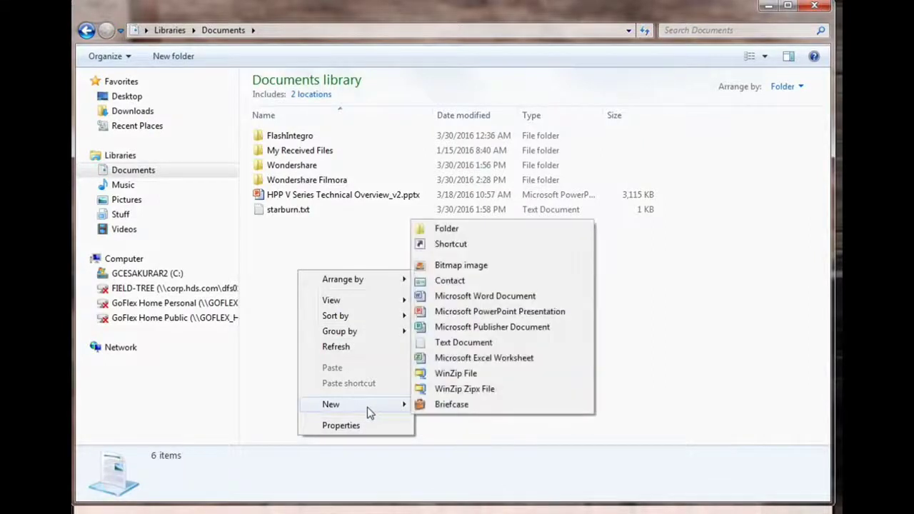
{"action": "left_click", "coordinate": [449, 229]}
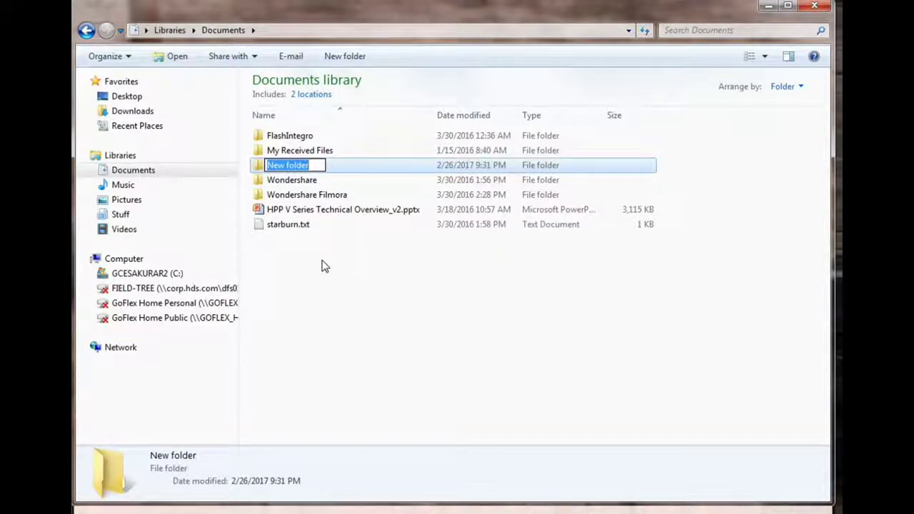
{"action": "type", "text": "Data"}
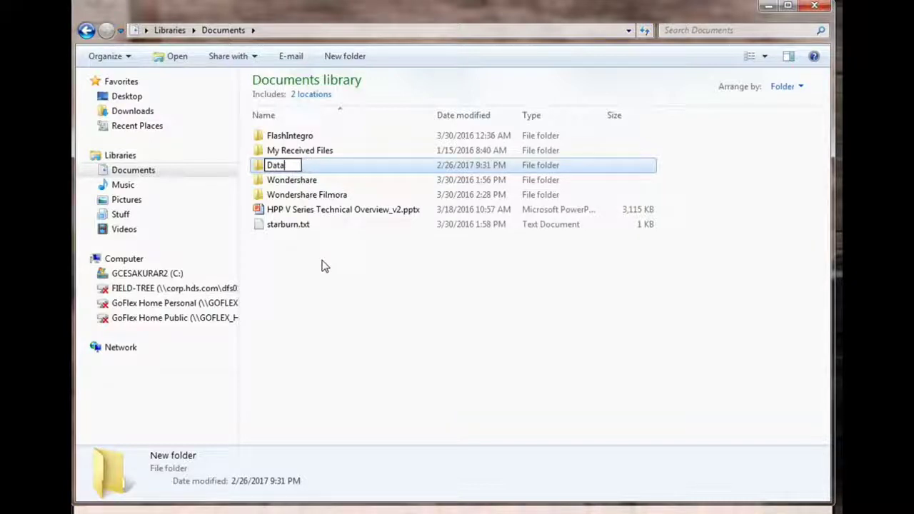
{"action": "type", "text": "Organizing101"}
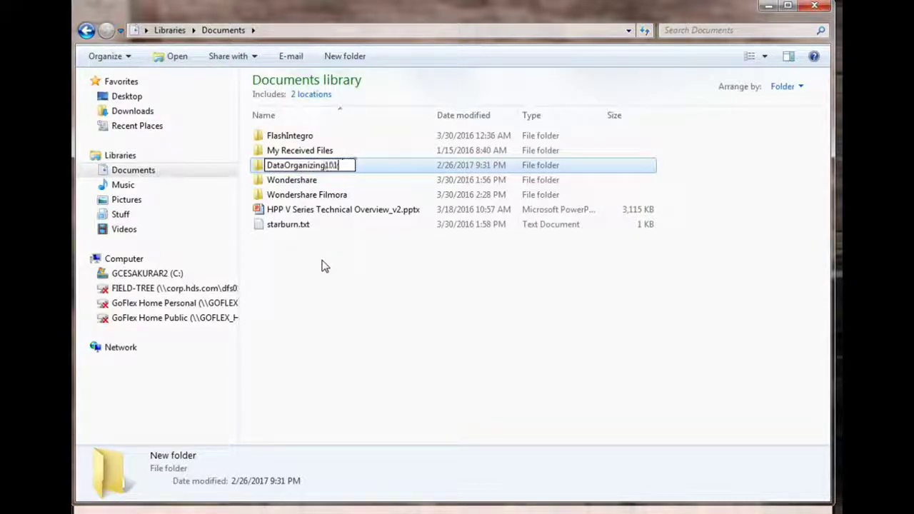
{"action": "key", "text": "Return"}
{"action": "double_click", "coordinate": [302, 140]}
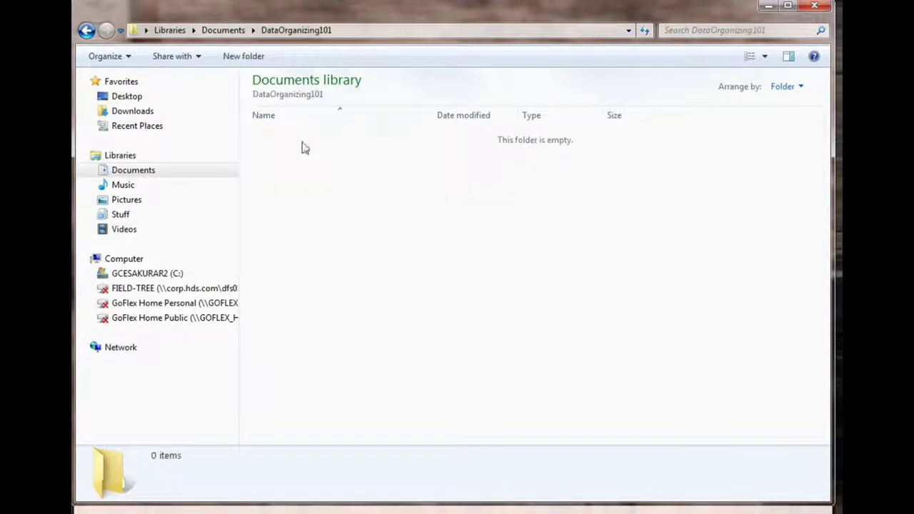
{"action": "key", "text": "BackSpace"}
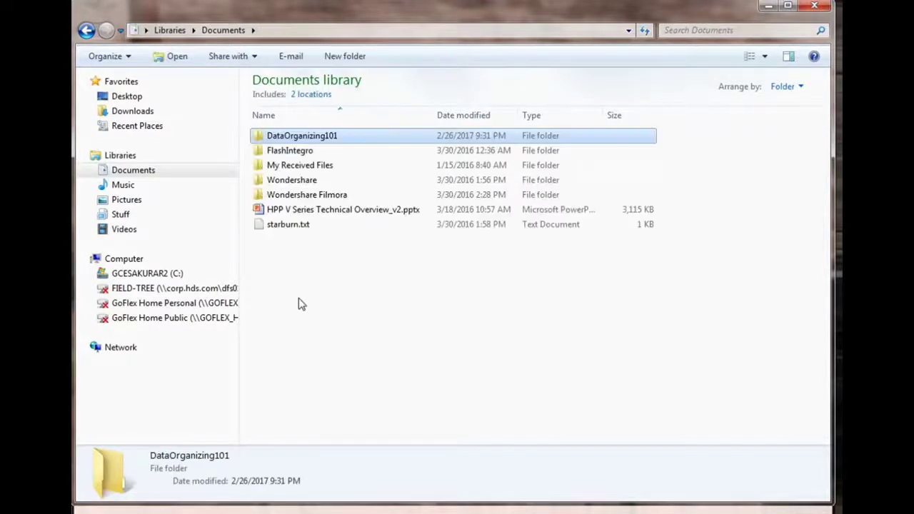
{"action": "left_click", "coordinate": [123, 187]}
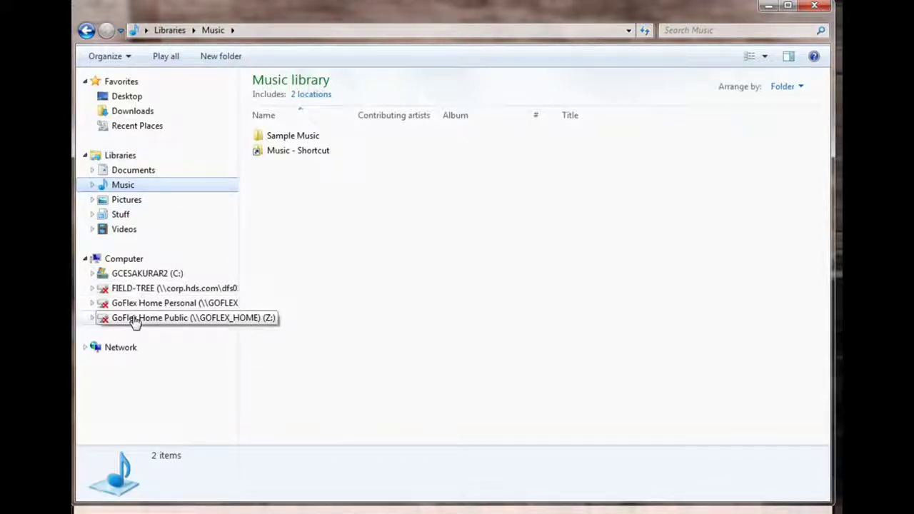
{"action": "left_click", "coordinate": [319, 217]}
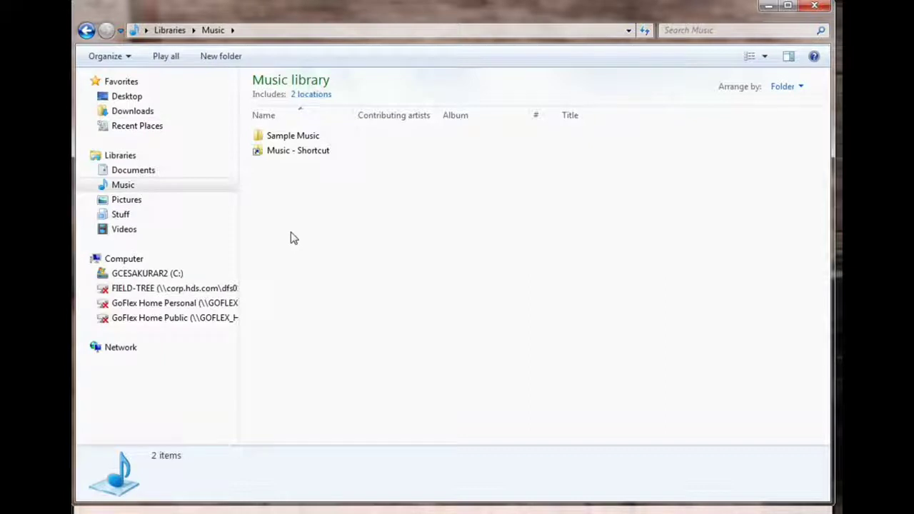
{"action": "left_click", "coordinate": [132, 206]}
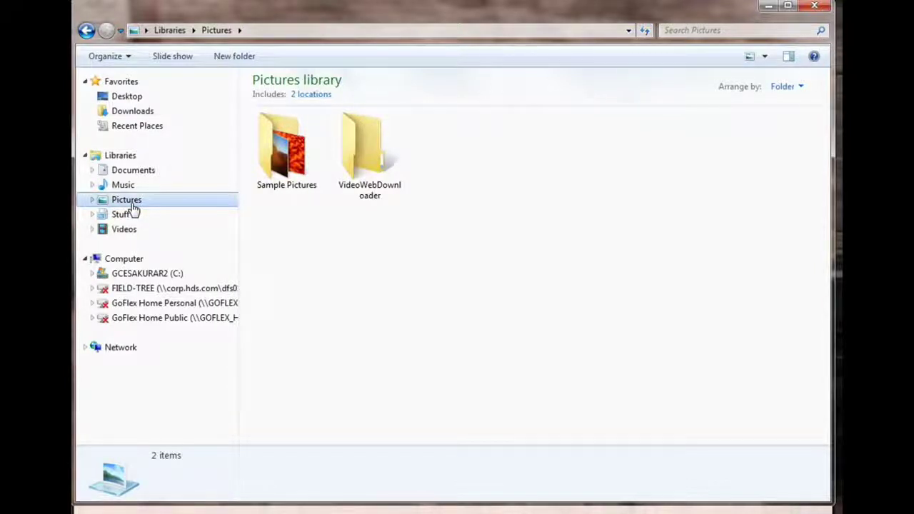
{"action": "left_click", "coordinate": [128, 215]}
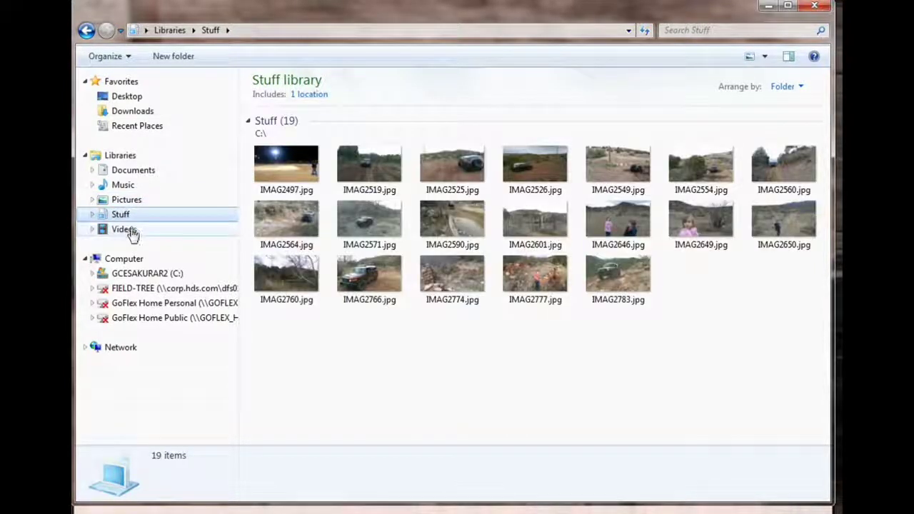
{"action": "left_click", "coordinate": [127, 229]}
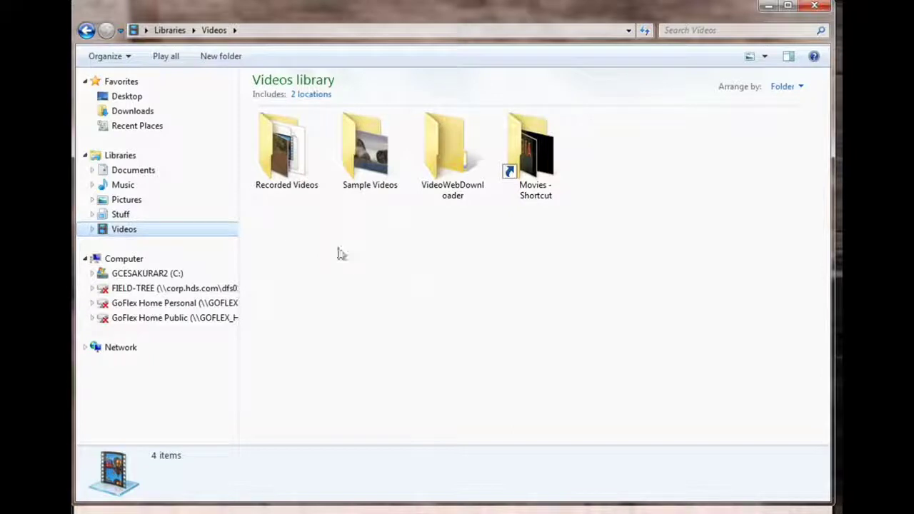
{"action": "left_click", "coordinate": [126, 203]}
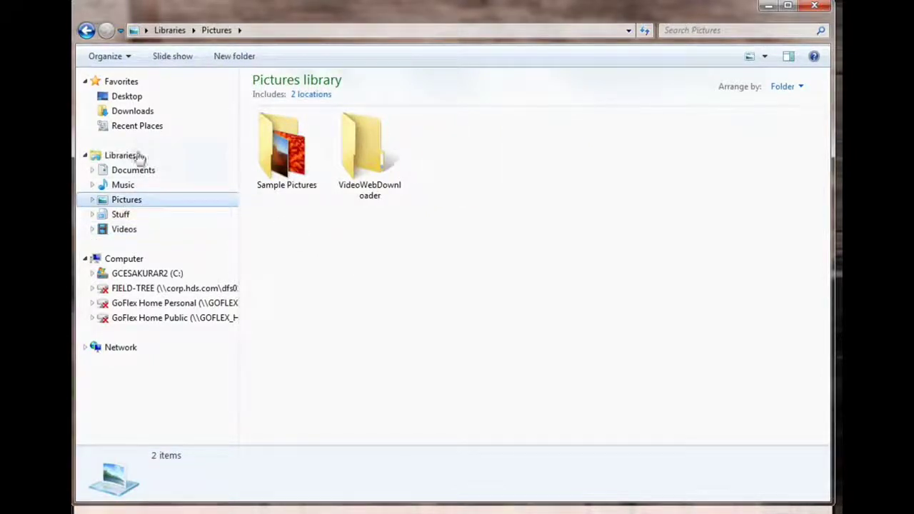
{"action": "left_click", "coordinate": [125, 185]}
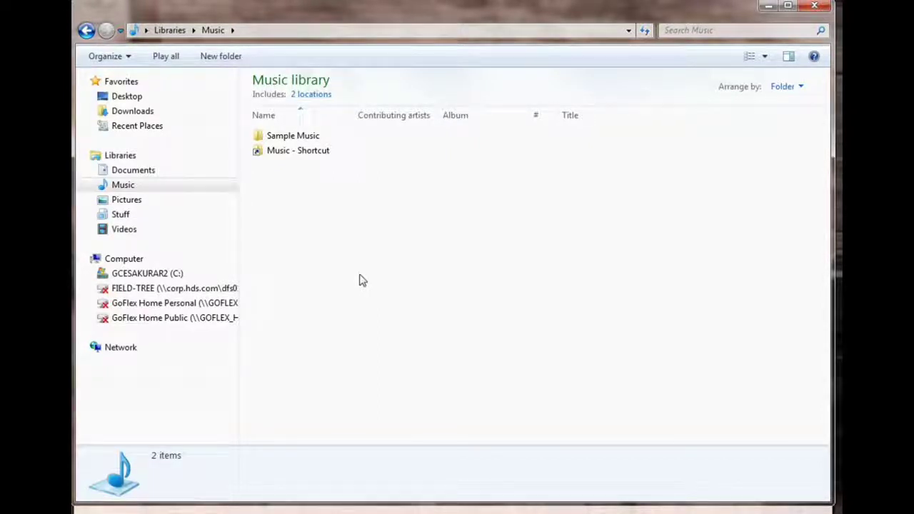
Create a 2016 folder in the Music library and go into it
{"action": "right_click", "coordinate": [290, 205]}
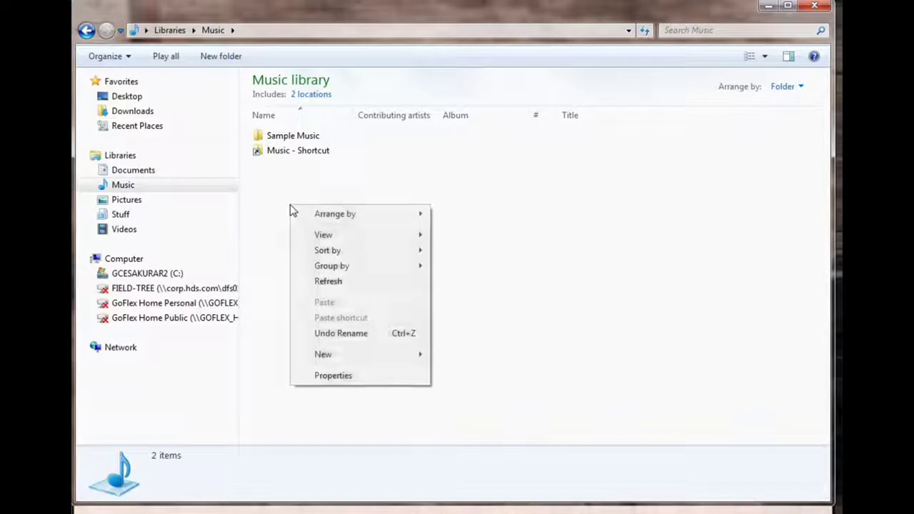
{"action": "mouse_move", "coordinate": [314, 354]}
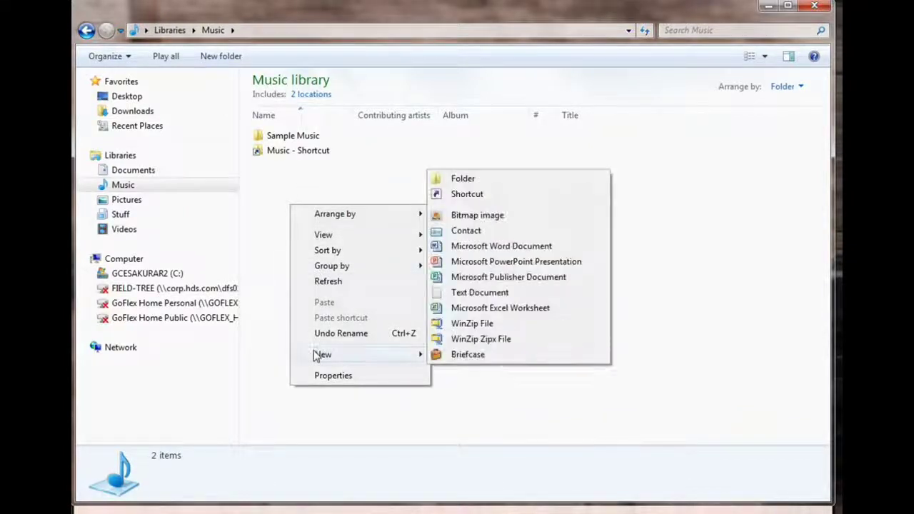
{"action": "left_click", "coordinate": [466, 179]}
{"action": "type", "text": "2016"}
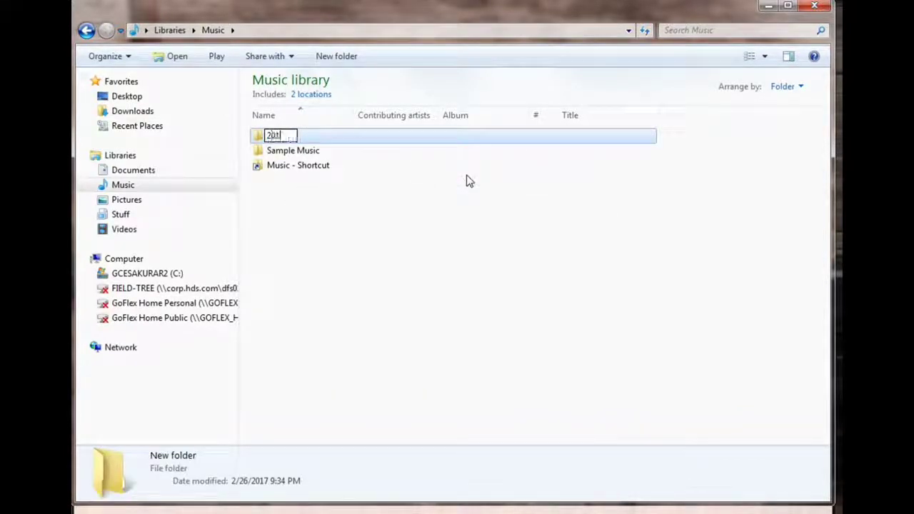
{"action": "key", "text": "Return"}
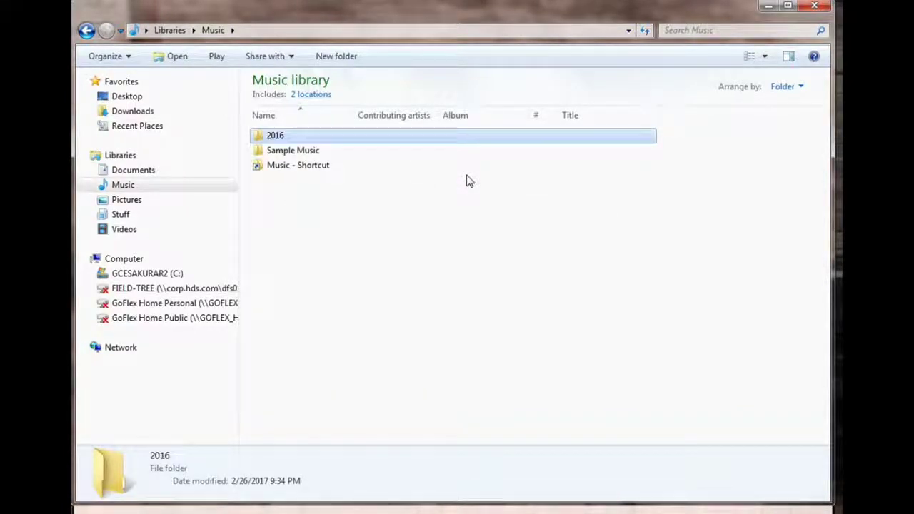
{"action": "double_click", "coordinate": [284, 135]}
Inside 2016, create folders named Jan2016 and 2016_01
{"action": "right_click", "coordinate": [294, 158]}
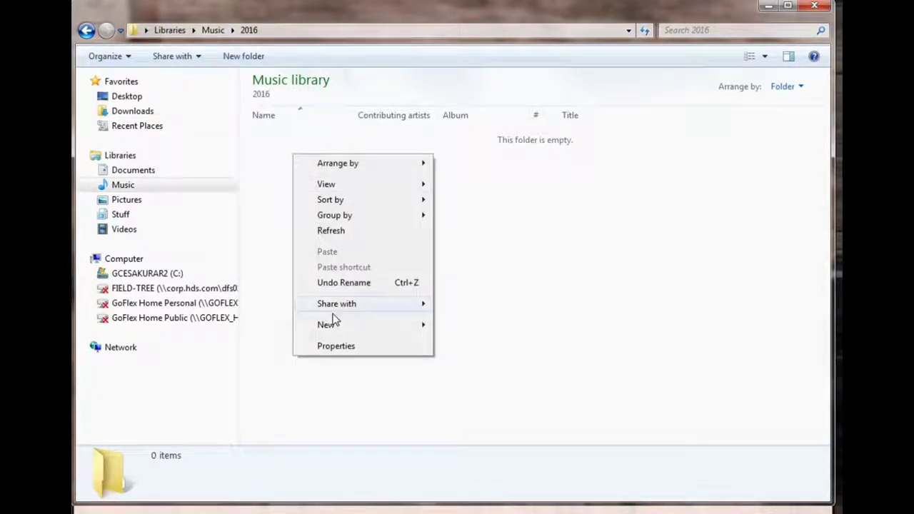
{"action": "mouse_move", "coordinate": [332, 325]}
{"action": "left_click", "coordinate": [473, 146]}
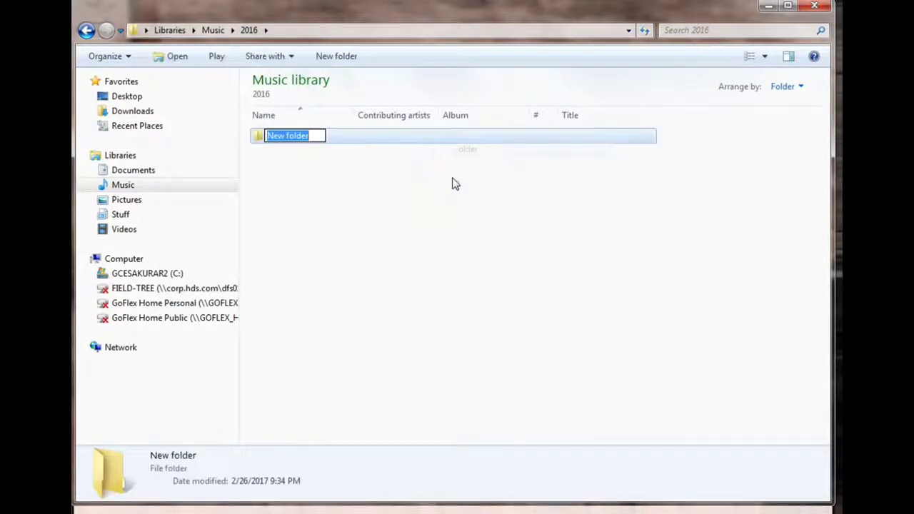
{"action": "type", "text": "Jan2016"}
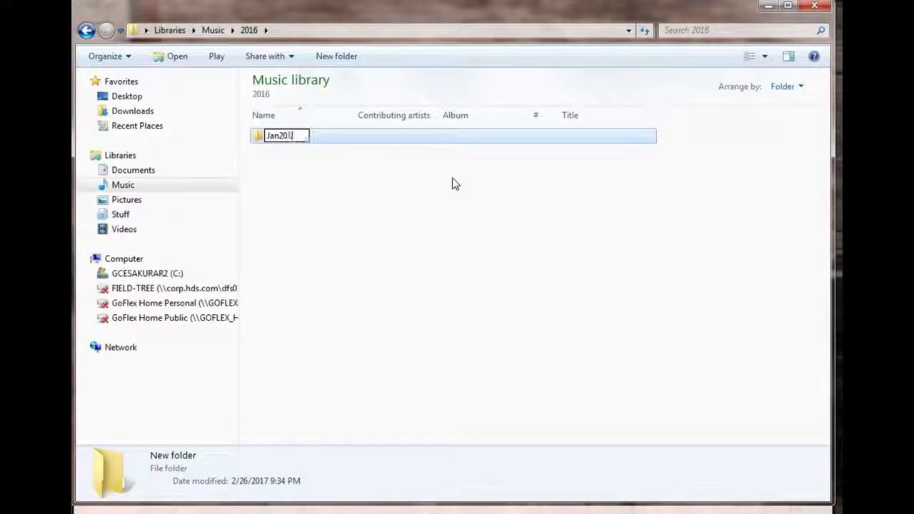
{"action": "key", "text": "Return"}
{"action": "right_click", "coordinate": [264, 209]}
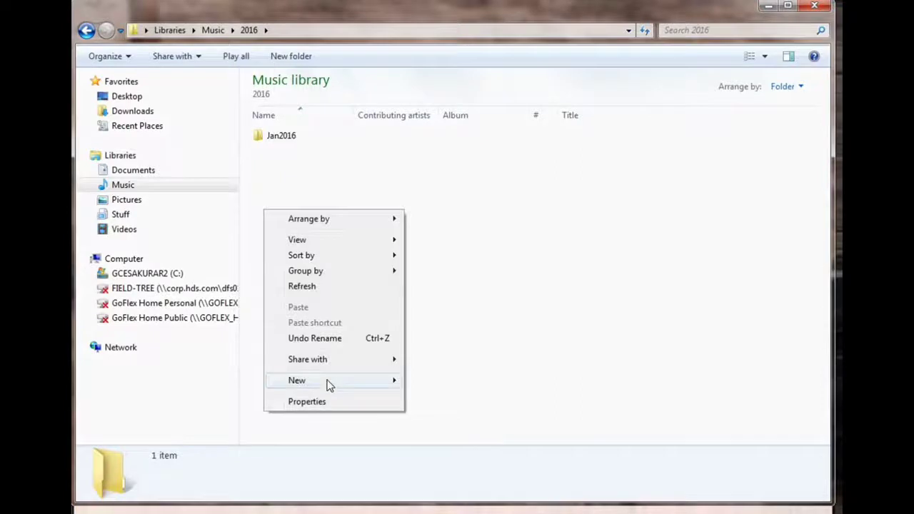
{"action": "mouse_move", "coordinate": [328, 383]}
{"action": "left_click", "coordinate": [437, 205]}
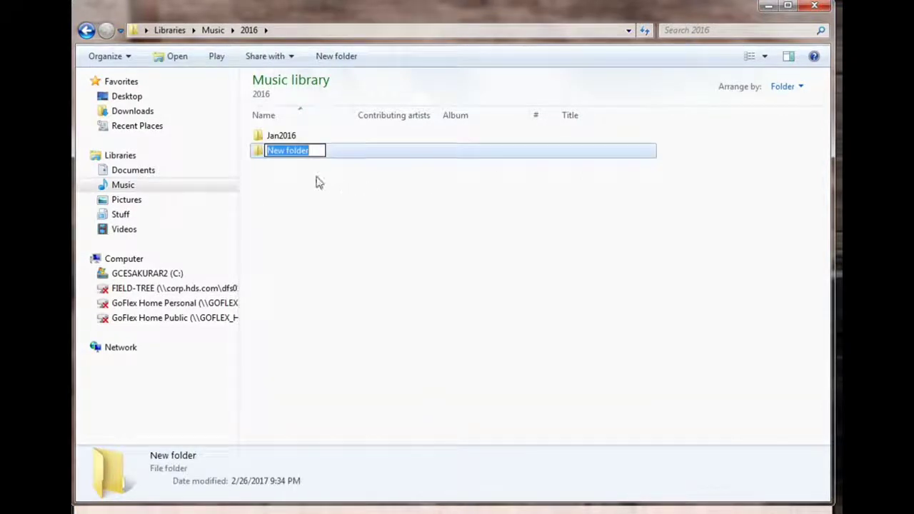
{"action": "type", "text": "2016_"}
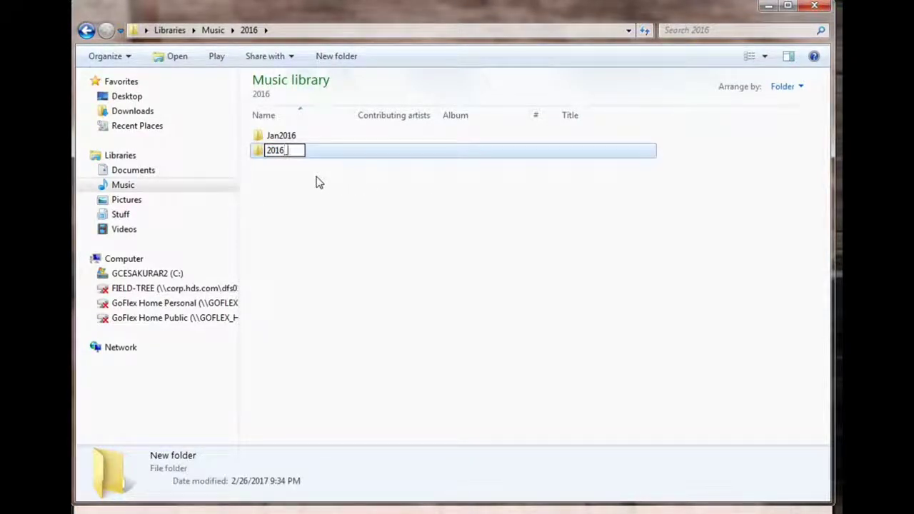
{"action": "type", "text": "01"}
{"action": "key", "text": "Return"}
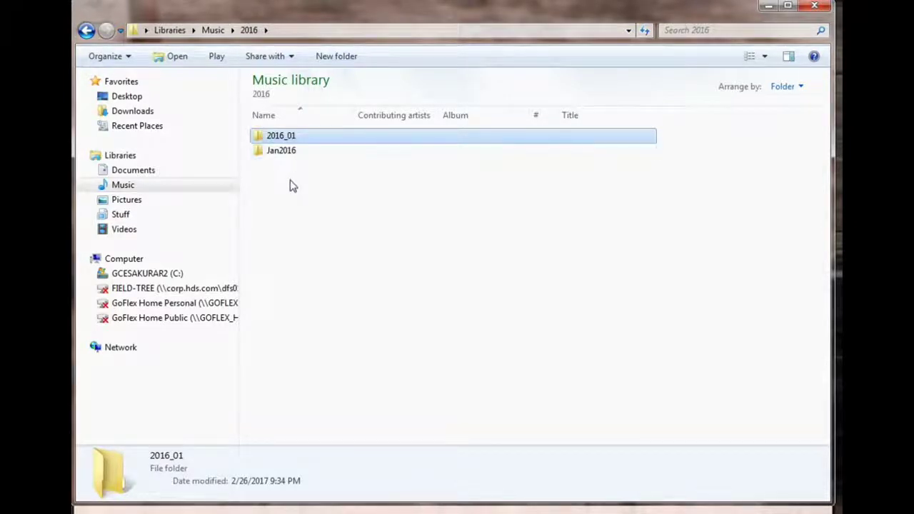
Add two more folders in 2016, named 2016_02 and Feb2016
{"action": "right_click", "coordinate": [290, 182]}
{"action": "mouse_move", "coordinate": [340, 353]}
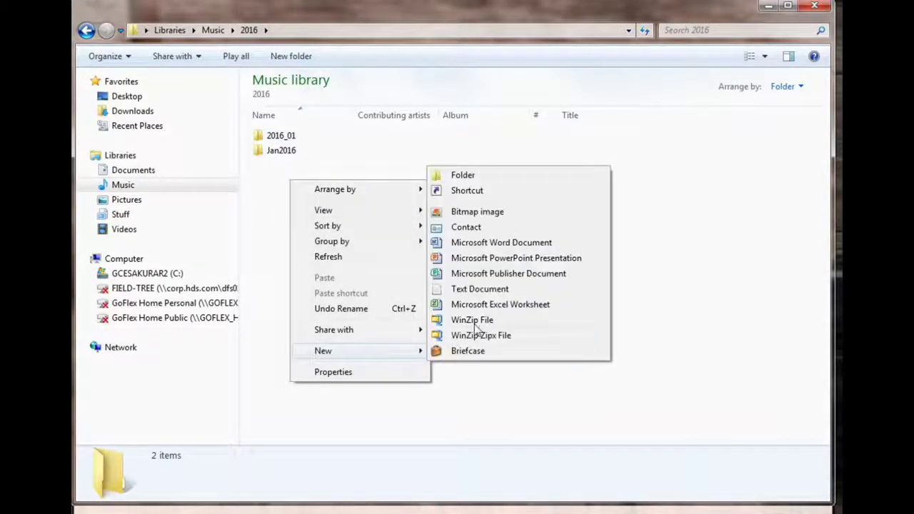
{"action": "left_click", "coordinate": [462, 176]}
{"action": "type", "text": "2"}
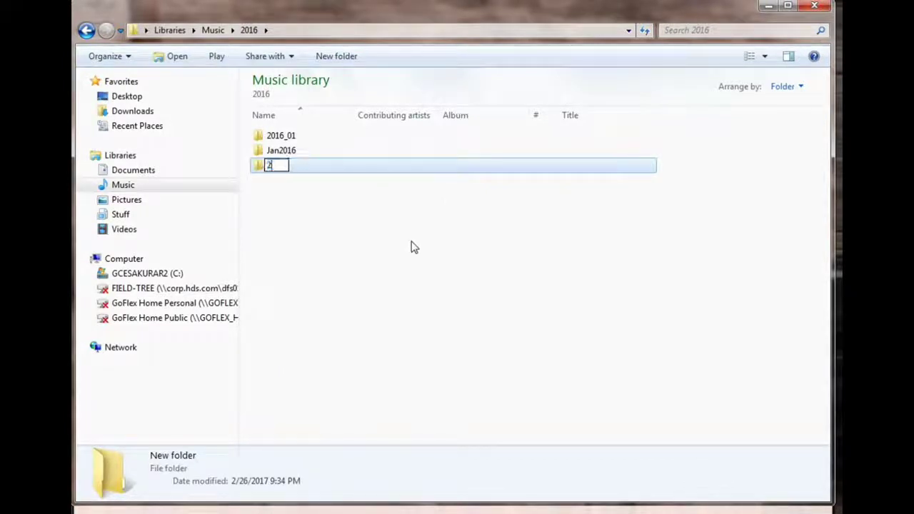
{"action": "type", "text": "016_02"}
{"action": "key", "text": "Return"}
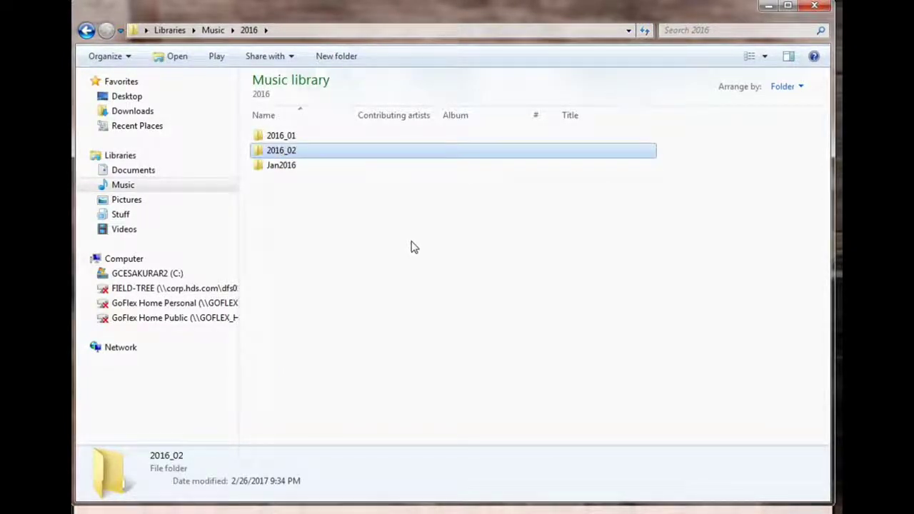
{"action": "right_click", "coordinate": [356, 234]}
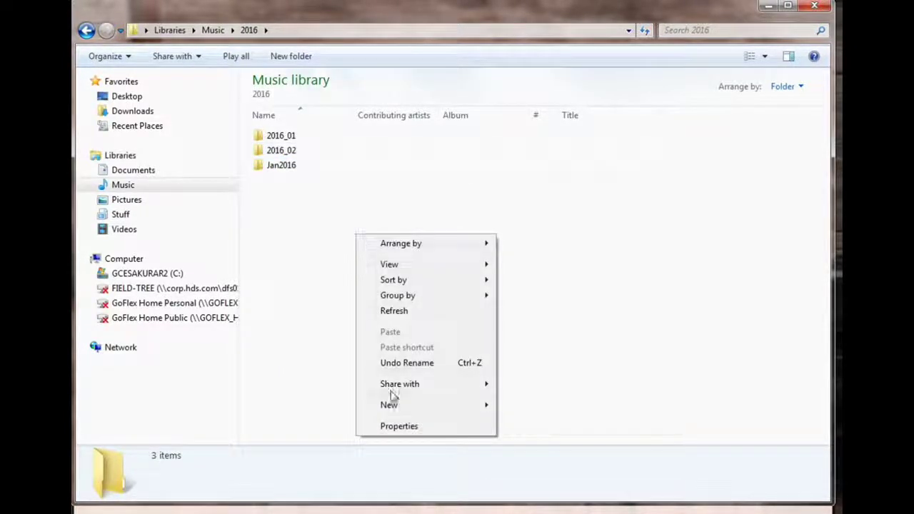
{"action": "mouse_move", "coordinate": [391, 406]}
{"action": "left_click", "coordinate": [508, 230]}
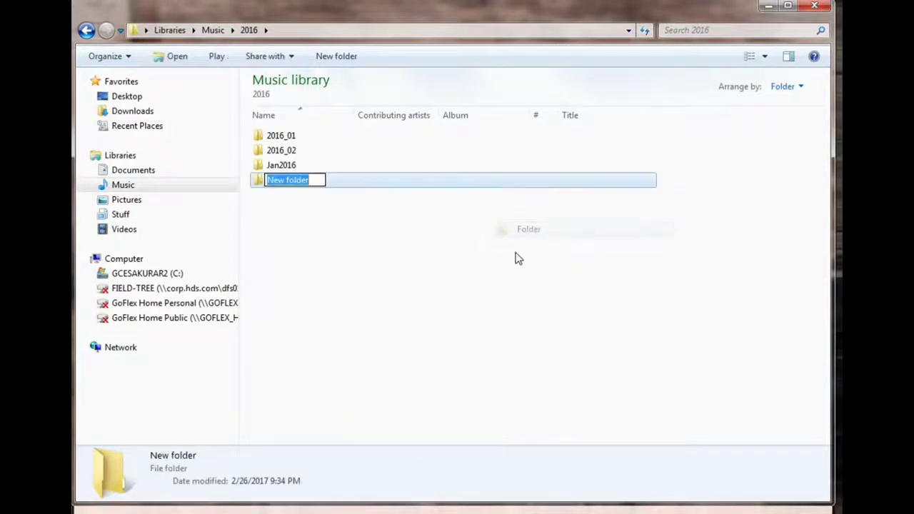
{"action": "type", "text": "Feb2016"}
{"action": "key", "text": "Return"}
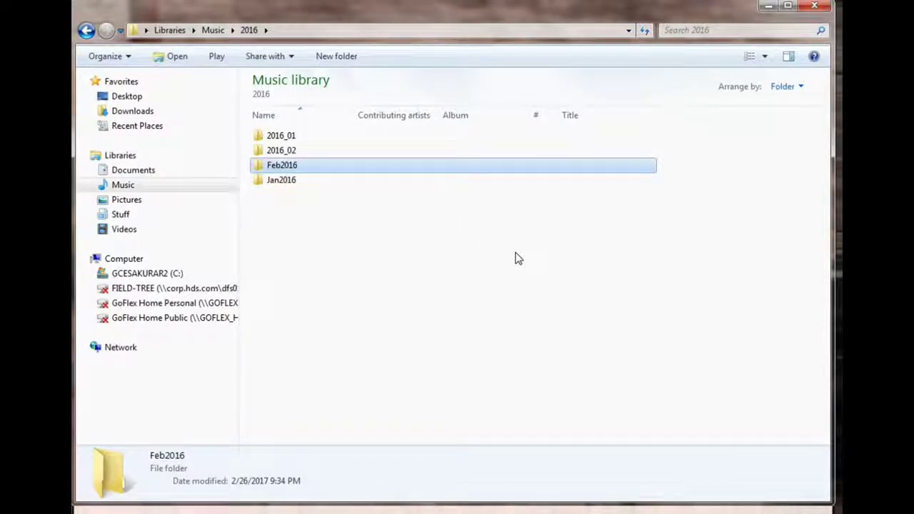
{"action": "left_click", "coordinate": [301, 183]}
Append _23 to the 2016_01 folder's name so it reads 2016_01_23
{"action": "left_click", "coordinate": [289, 140]}
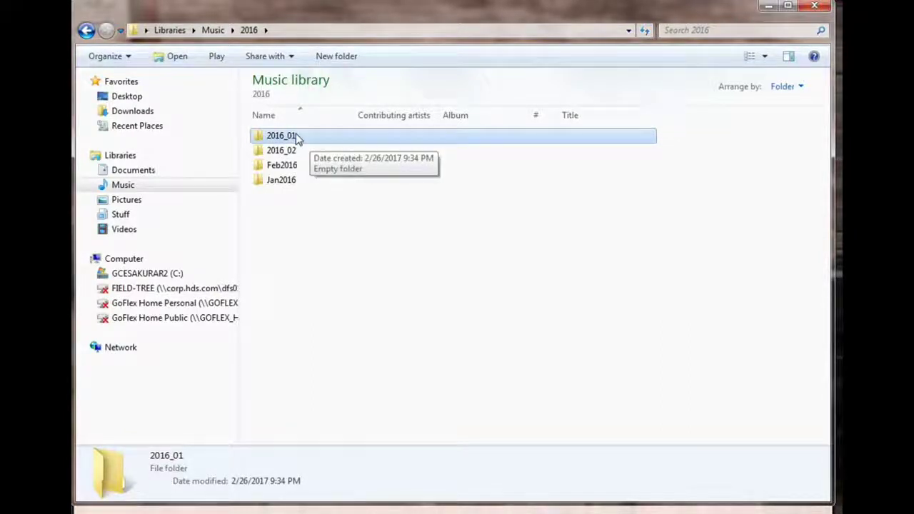
{"action": "left_click", "coordinate": [295, 136]}
{"action": "key", "text": "Right"}
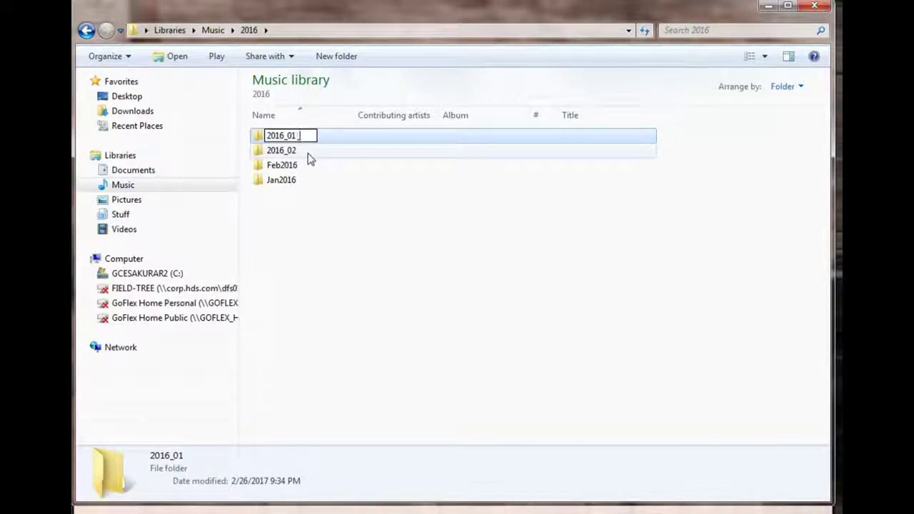
{"action": "type", "text": "23"}
{"action": "key", "text": "Return"}
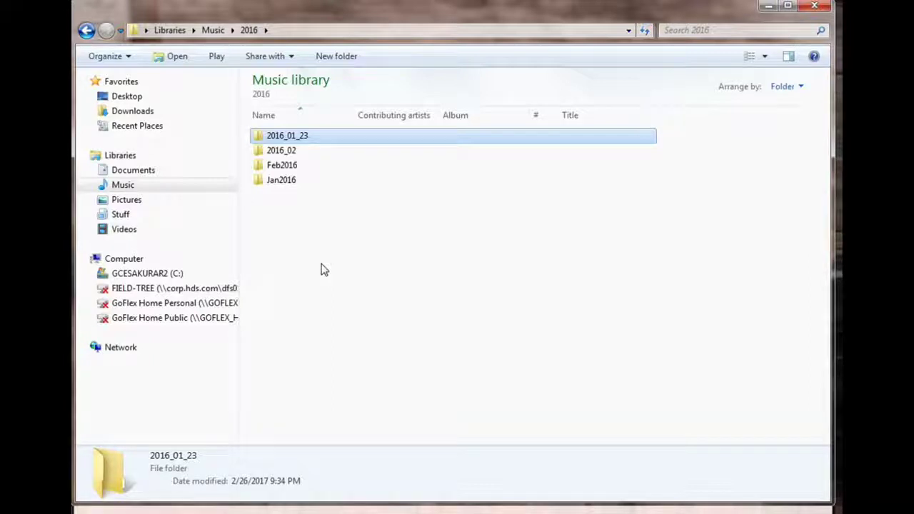
{"action": "left_click", "coordinate": [149, 275]}
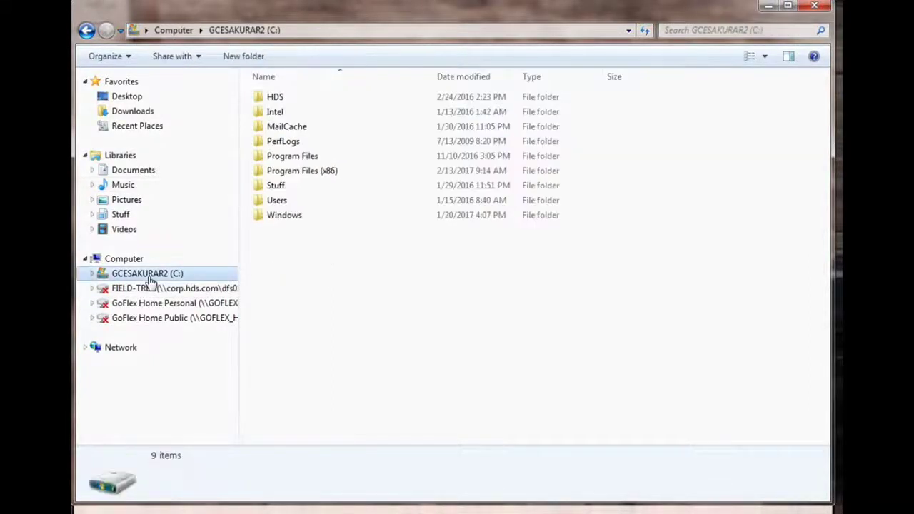
Select each C: drive folder in turn, from Windows up to HDS, then return to Libraries
{"action": "left_click", "coordinate": [288, 286]}
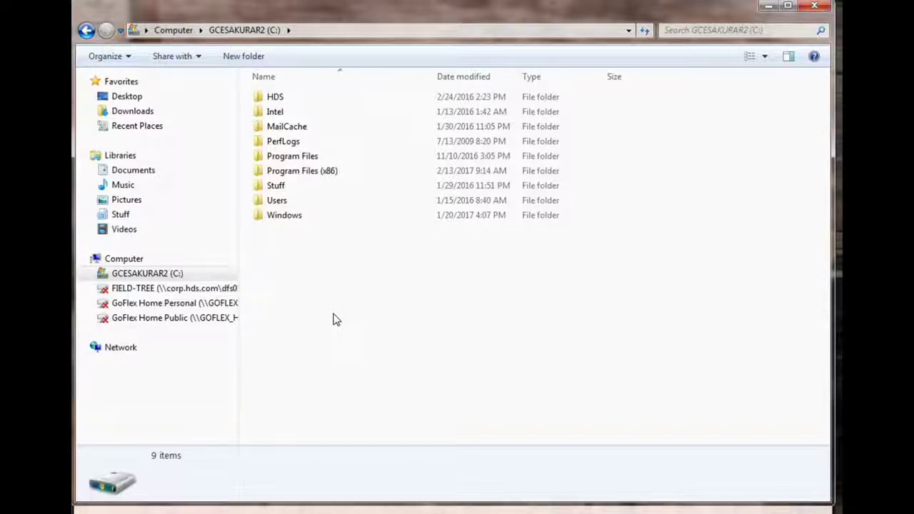
{"action": "left_click", "coordinate": [288, 218]}
{"action": "left_click", "coordinate": [282, 202]}
{"action": "left_click", "coordinate": [280, 186]}
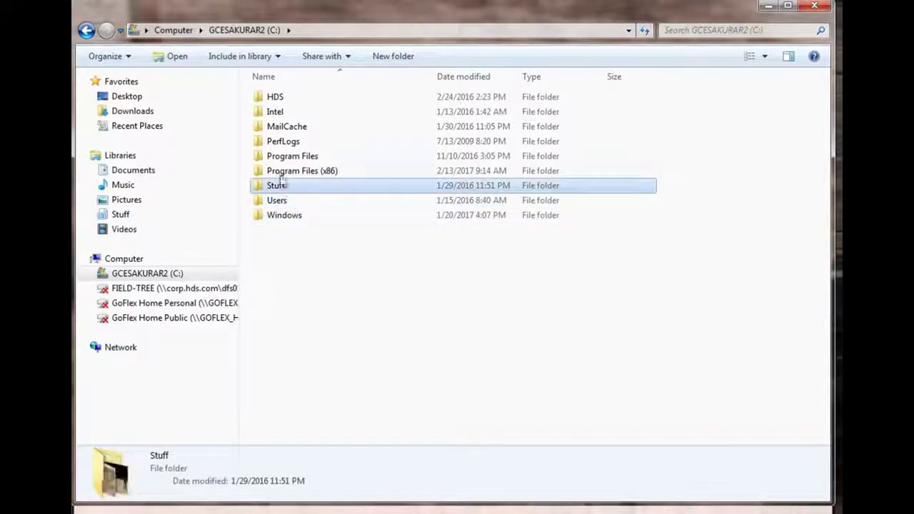
{"action": "left_click", "coordinate": [277, 170]}
{"action": "left_click", "coordinate": [280, 155]}
{"action": "left_click", "coordinate": [278, 141]}
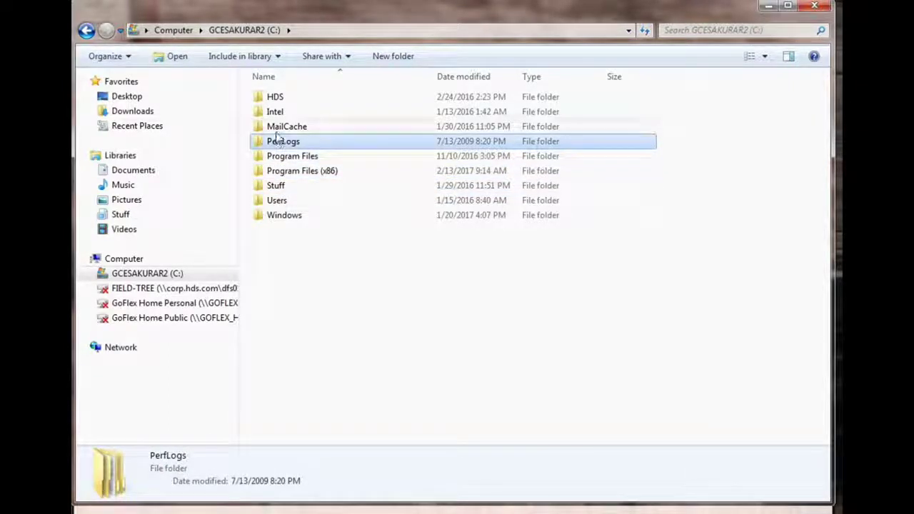
{"action": "left_click", "coordinate": [277, 126]}
{"action": "left_click", "coordinate": [274, 112]}
{"action": "left_click", "coordinate": [272, 102]}
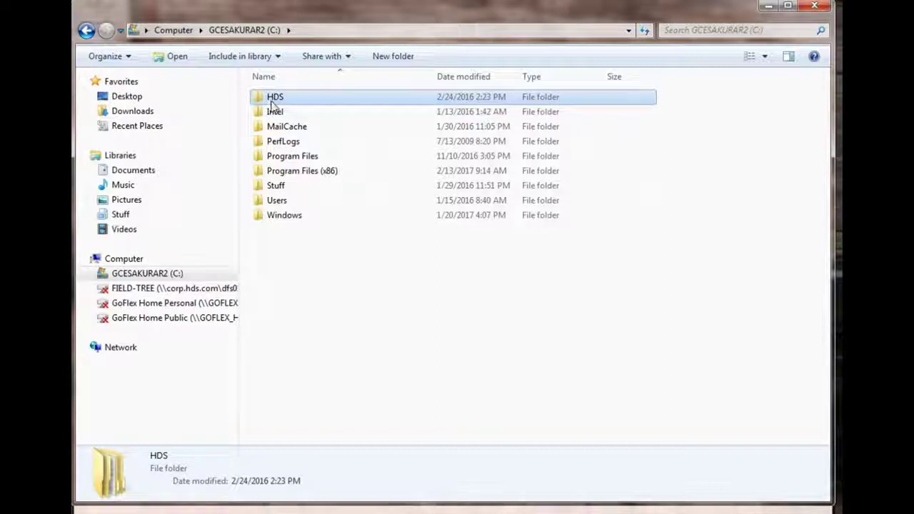
{"action": "left_click", "coordinate": [105, 155]}
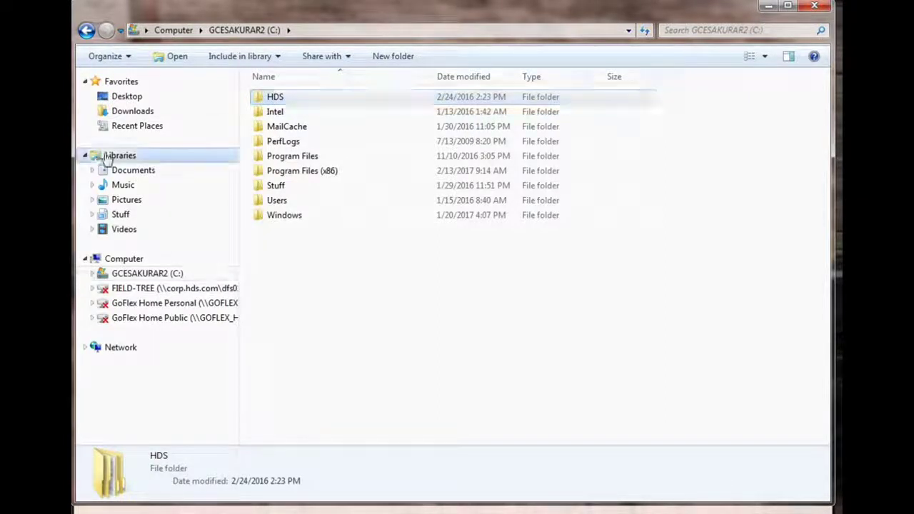
Navigate Music > 2016 > 2016_02 > WedingJoe, then return to Libraries
{"action": "left_click", "coordinate": [123, 199]}
{"action": "left_click", "coordinate": [118, 184]}
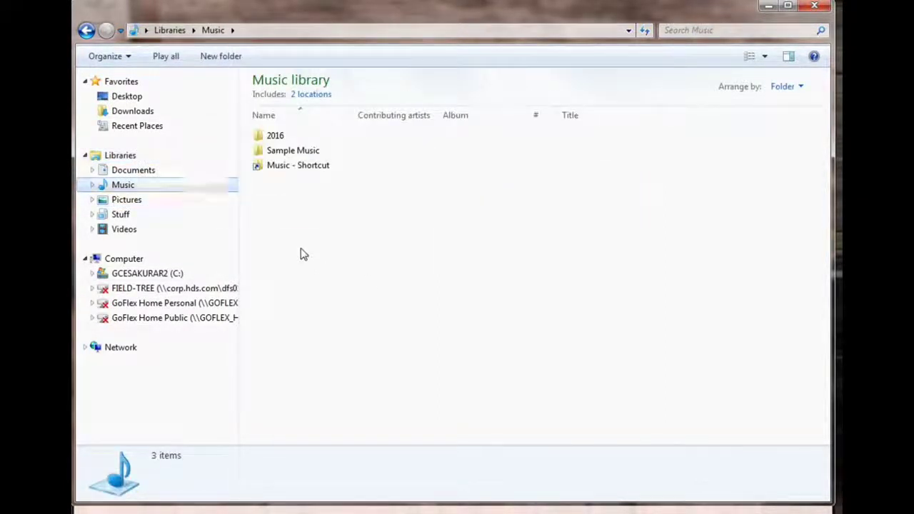
{"action": "double_click", "coordinate": [279, 136]}
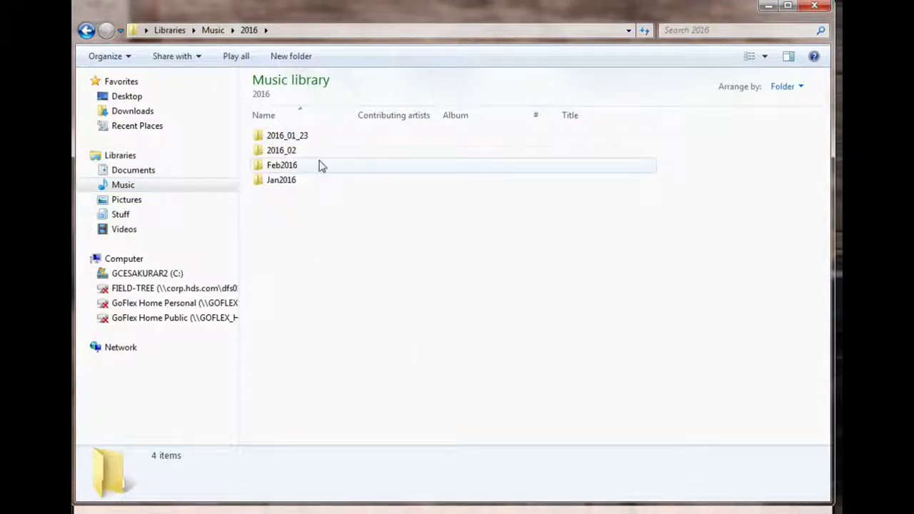
{"action": "double_click", "coordinate": [282, 150]}
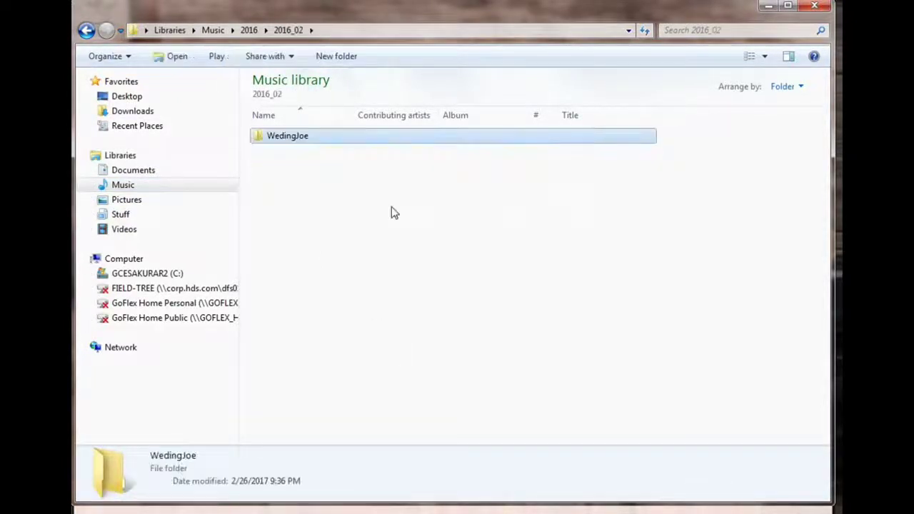
{"action": "double_click", "coordinate": [276, 142]}
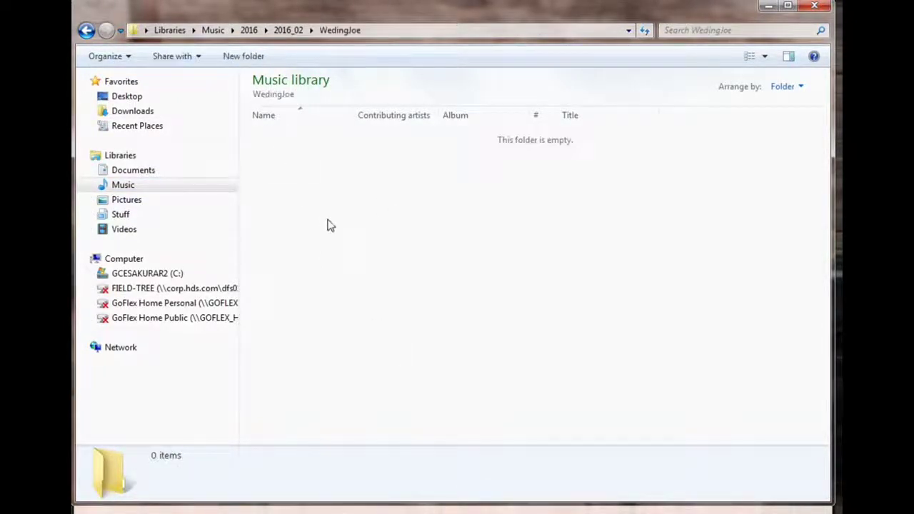
{"action": "left_click", "coordinate": [109, 157]}
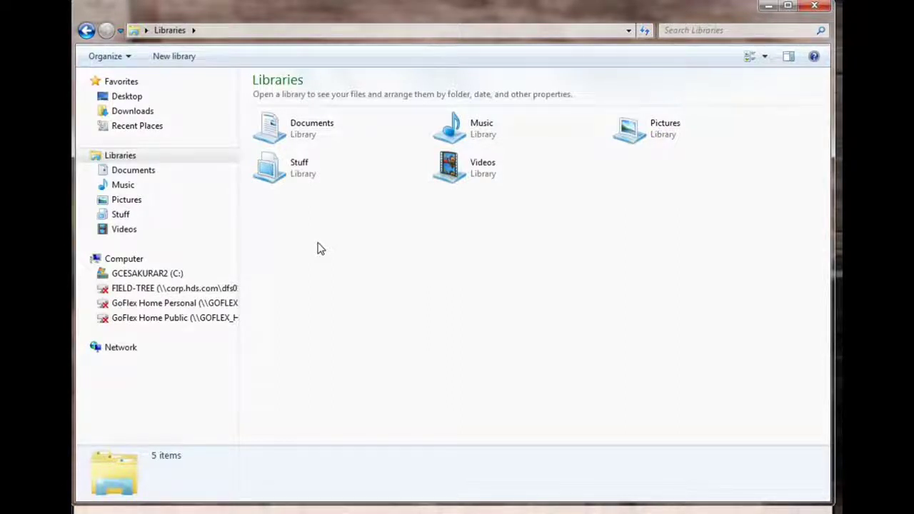
{"action": "left_click", "coordinate": [147, 273]}
Open Program Files > DVD Maker, look into en-US, and come back to DVD Maker
{"action": "double_click", "coordinate": [294, 156]}
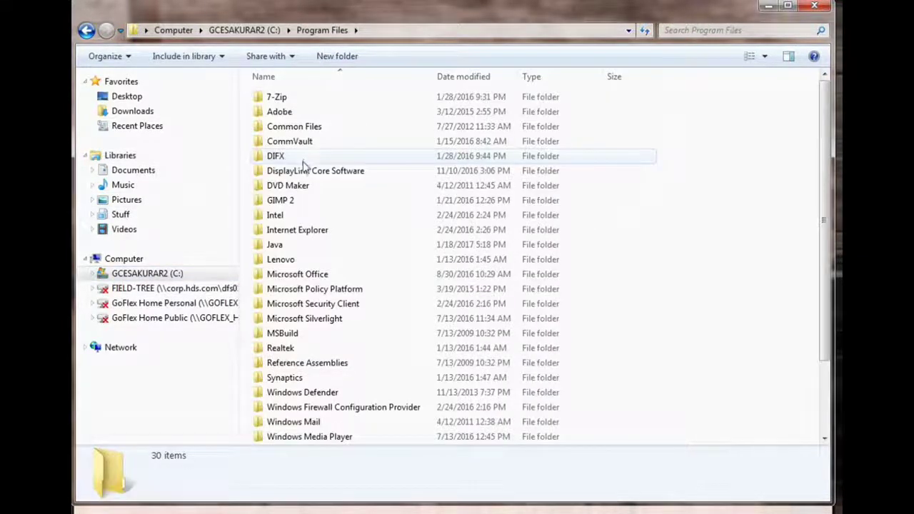
{"action": "left_click", "coordinate": [293, 187]}
{"action": "double_click", "coordinate": [292, 187]}
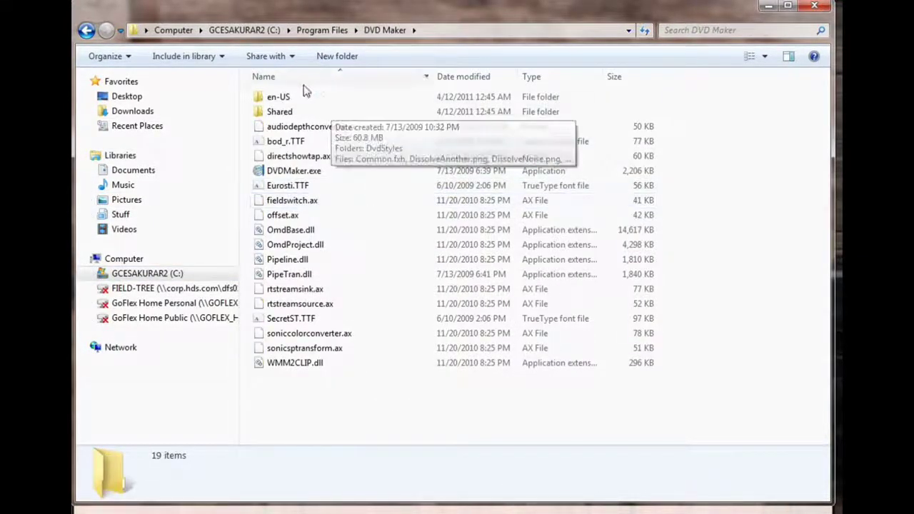
{"action": "double_click", "coordinate": [277, 96]}
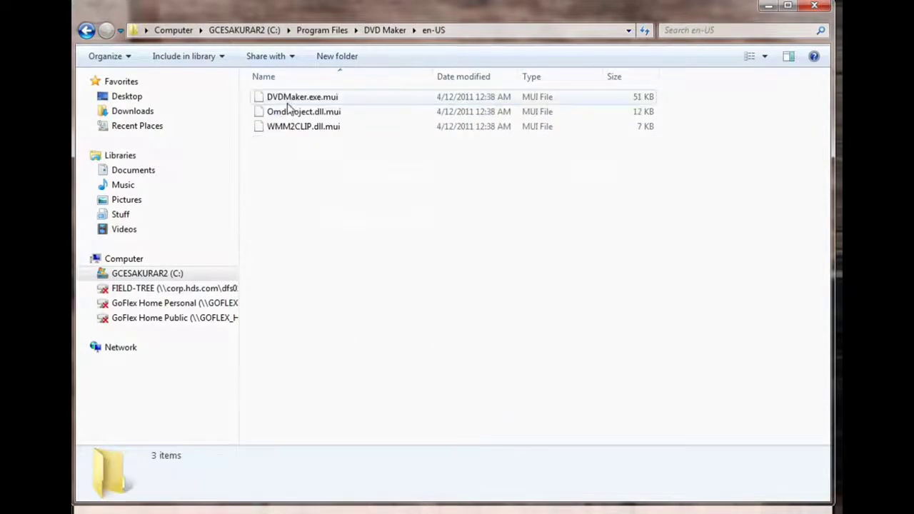
{"action": "key", "text": "BackSpace"}
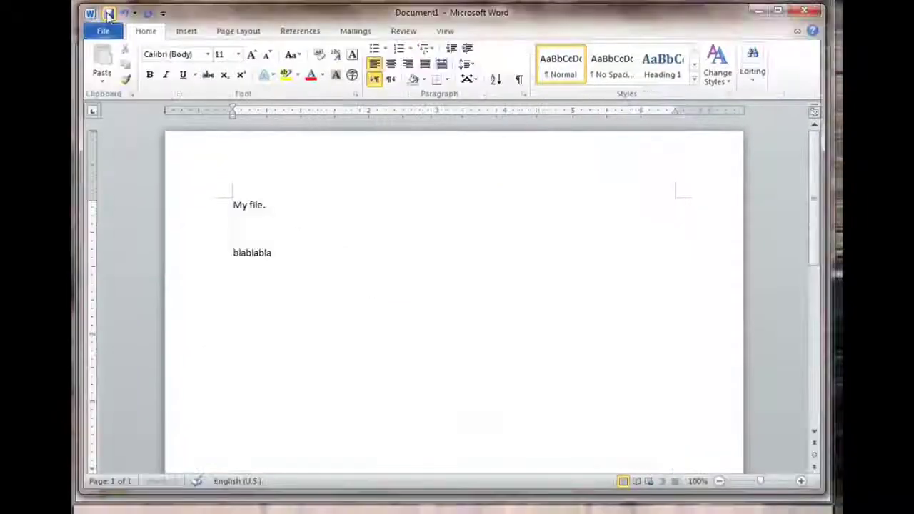
In Word's Save As dialog, create a Joe'sWedding folder in Documents and enter it
{"action": "key", "text": "ctrl+s"}
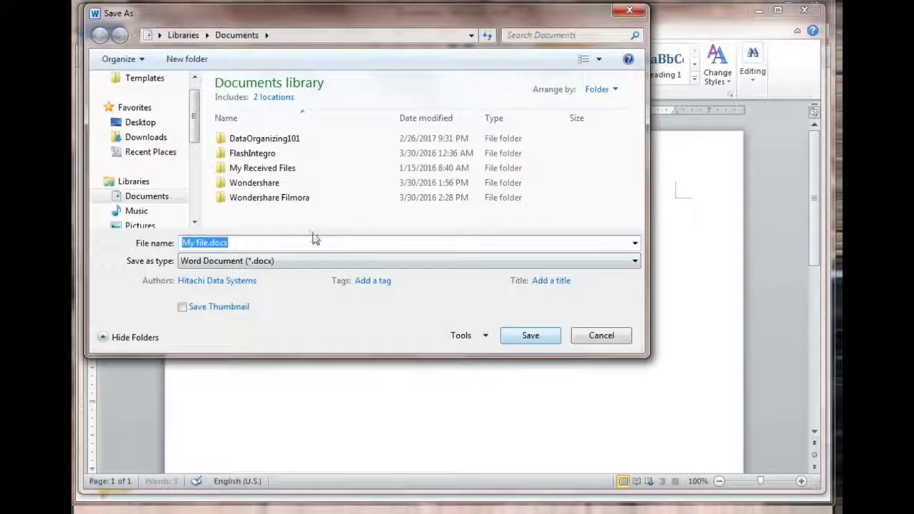
{"action": "right_click", "coordinate": [277, 224]}
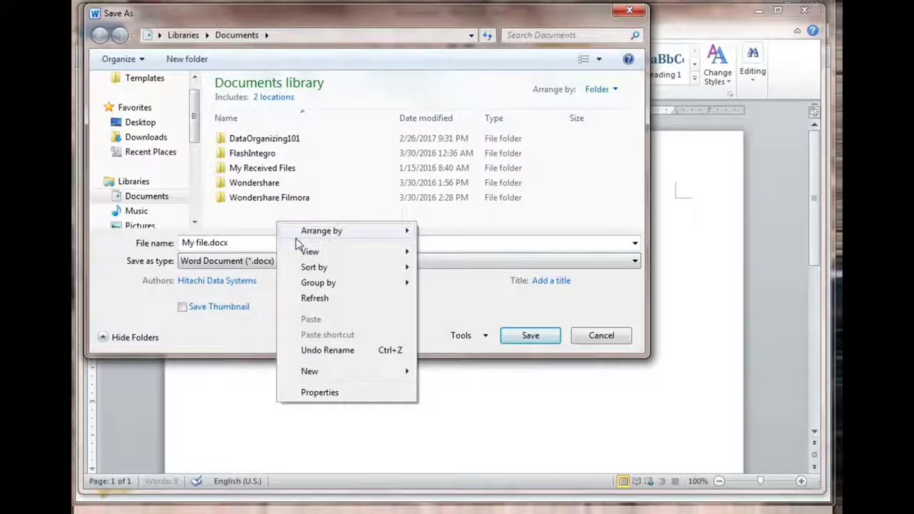
{"action": "left_click", "coordinate": [315, 372]}
{"action": "left_click", "coordinate": [450, 196]}
{"action": "type", "text": "Joes"}
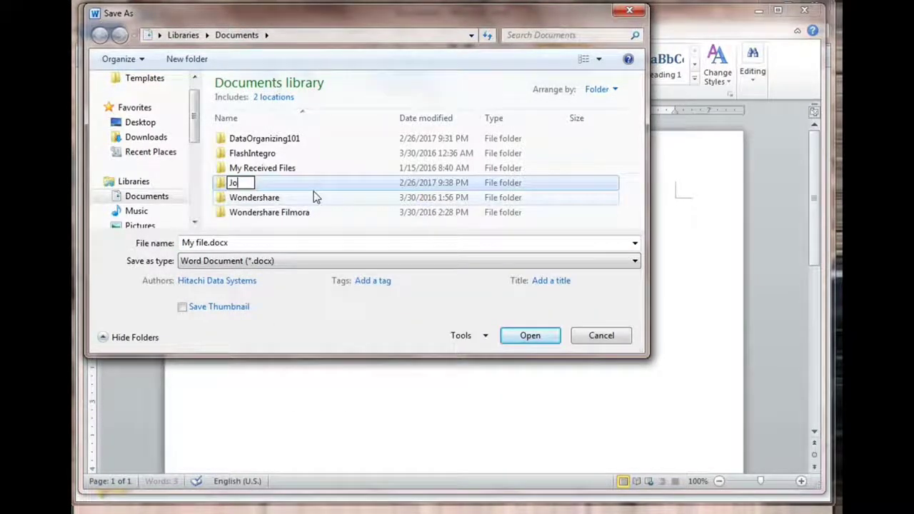
{"action": "key", "text": "BackSpace"}
{"action": "key", "text": "BackSpace"}
{"action": "type", "text": "e'sWedding"}
{"action": "key", "text": "Return"}
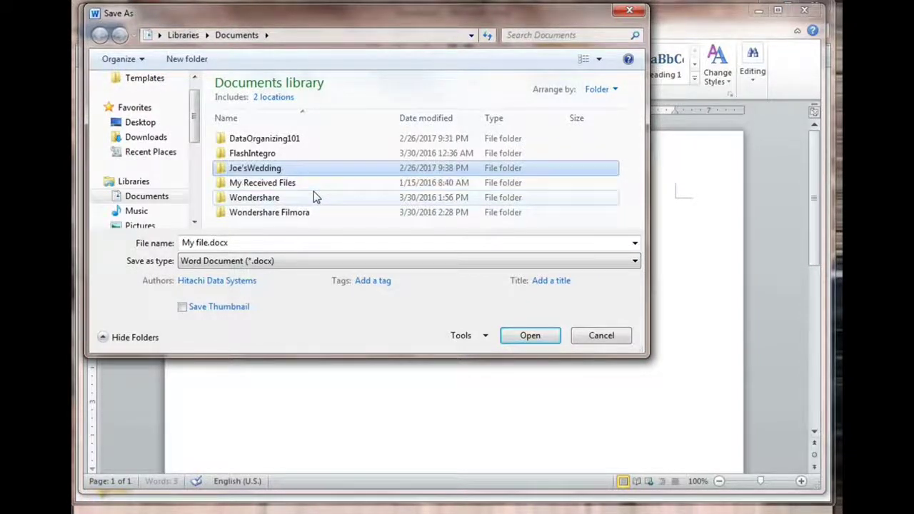
{"action": "double_click", "coordinate": [277, 169]}
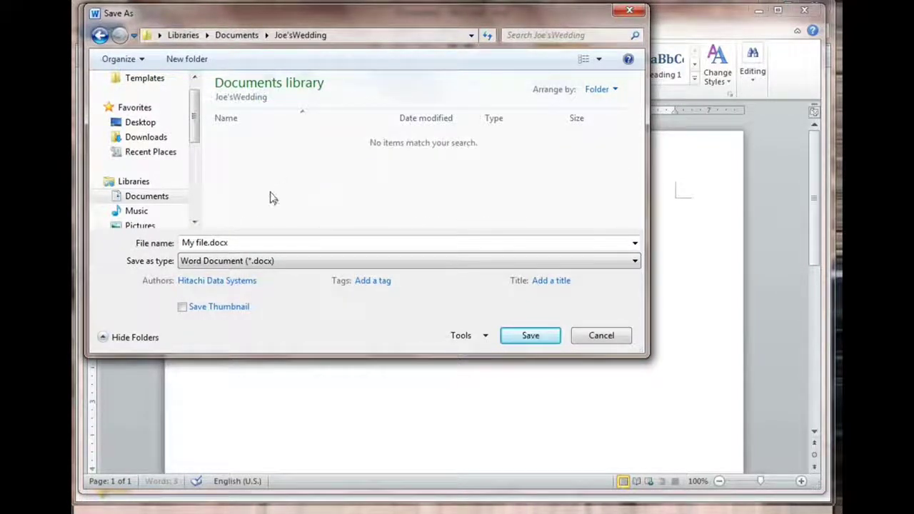
Save the document there as ScheduleOutline.docx
{"action": "double_click", "coordinate": [206, 243]}
{"action": "left_click_drag", "start_coordinate": [205, 242], "coordinate": [171, 244]}
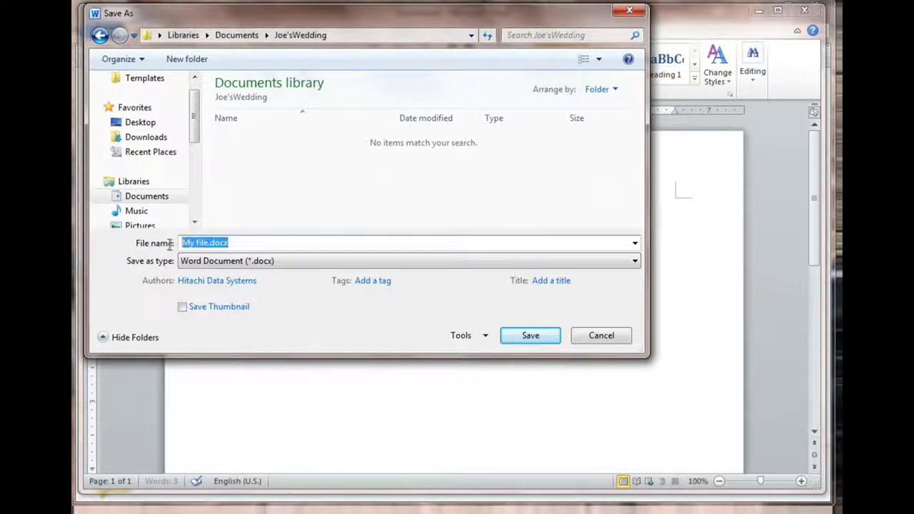
{"action": "key", "text": "BackSpace"}
{"action": "type", "text": "ScheduleOutline"}
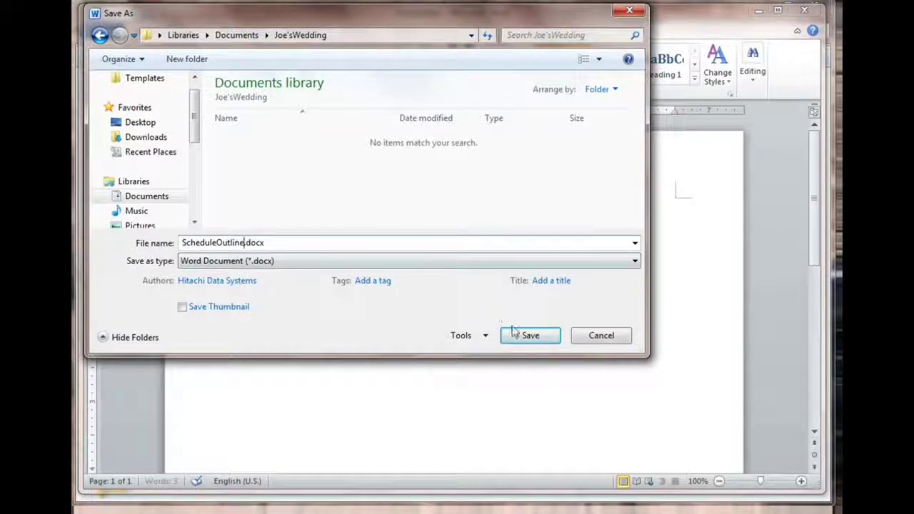
{"action": "left_click", "coordinate": [530, 339]}
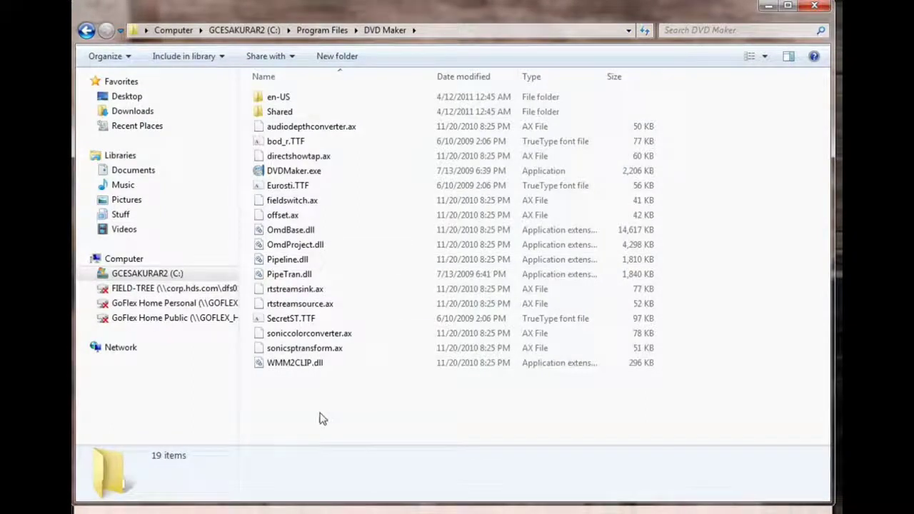
Open Joe'sWedding in Documents to confirm ScheduleOutline.docx is there, then return to Documents
{"action": "left_click", "coordinate": [123, 172]}
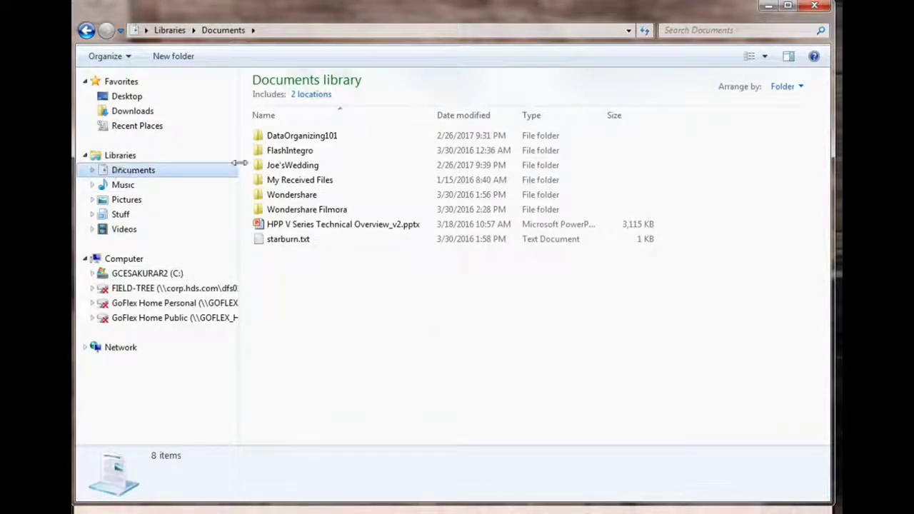
{"action": "left_click", "coordinate": [289, 166]}
{"action": "double_click", "coordinate": [289, 166]}
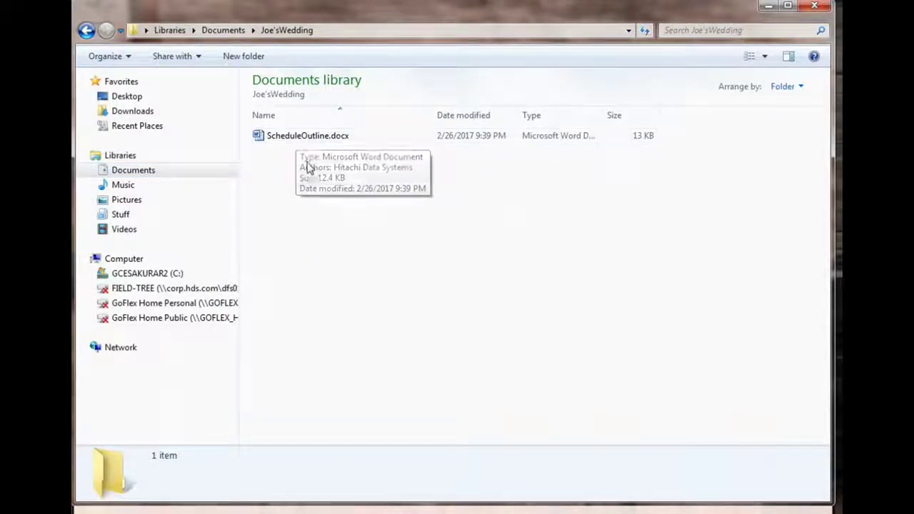
{"action": "left_click", "coordinate": [123, 172]}
{"action": "left_click", "coordinate": [350, 290]}
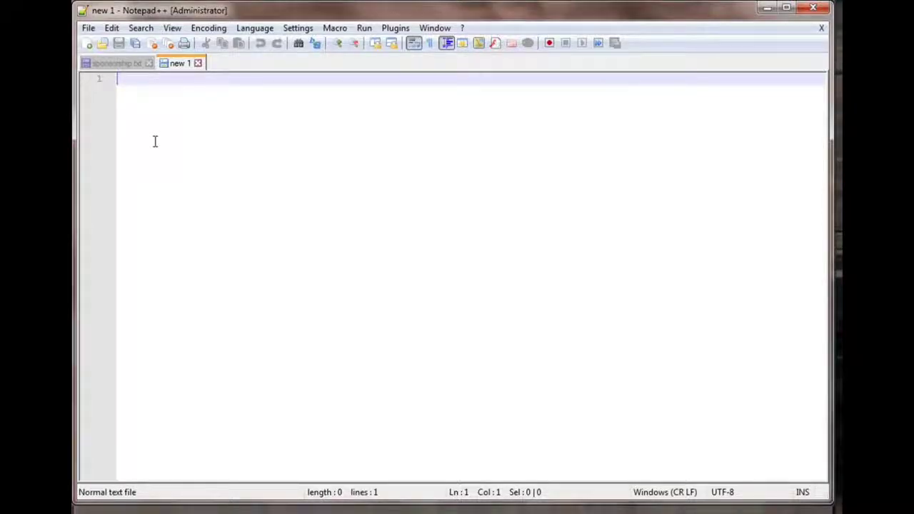
Start the outline with the D:\ root and an indented Pictures entry
{"action": "type", "text": "D:"}
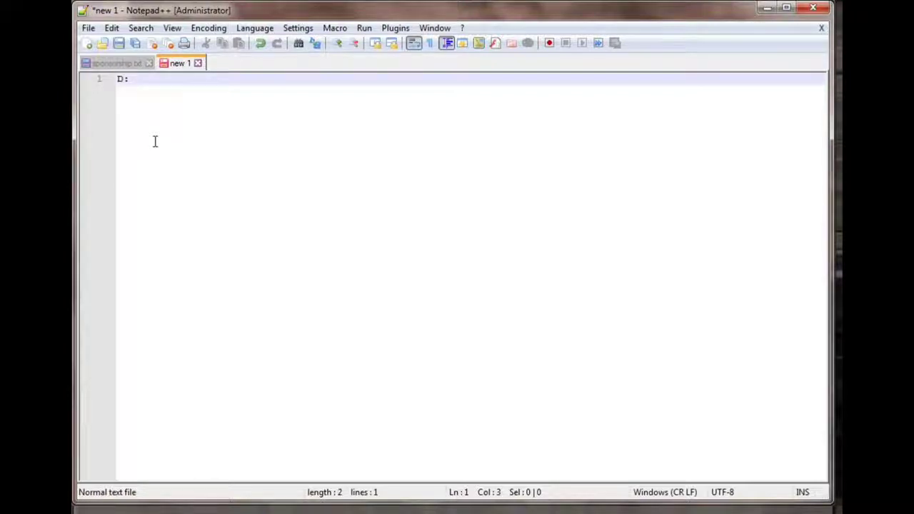
{"action": "type", "text": "\\"}
{"action": "key", "text": "Return"}
{"action": "key", "text": "Tab"}
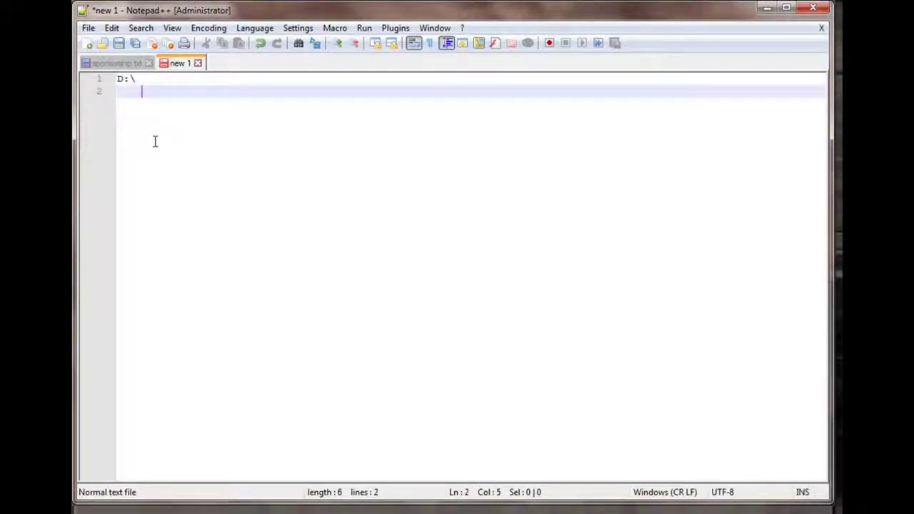
{"action": "type", "text": "Pictures"}
{"action": "key", "text": "Return"}
{"action": "key", "text": "Tab"}
{"action": "key", "text": "BackSpace"}
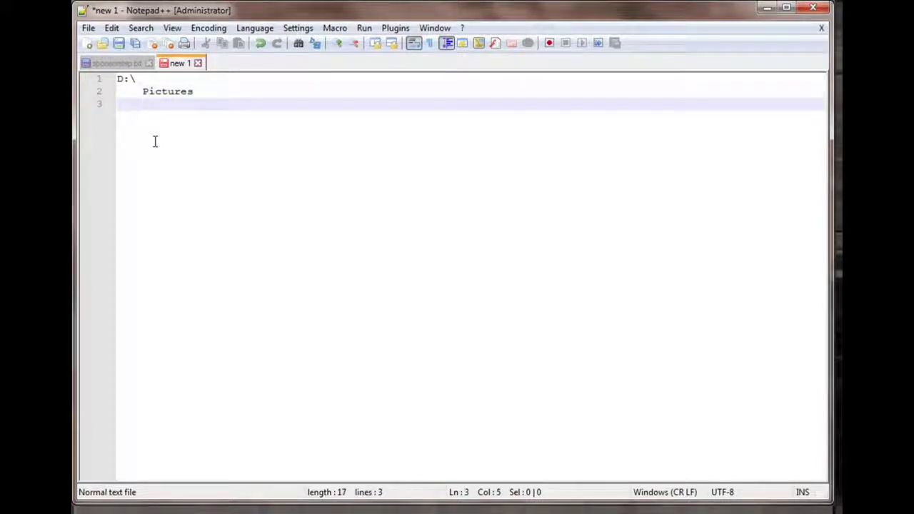
Add an Old entry with indented year lines 2017, 2016 and 2015
{"action": "type", "text": "Old"}
{"action": "key", "text": "Return"}
{"action": "key", "text": "Tab"}
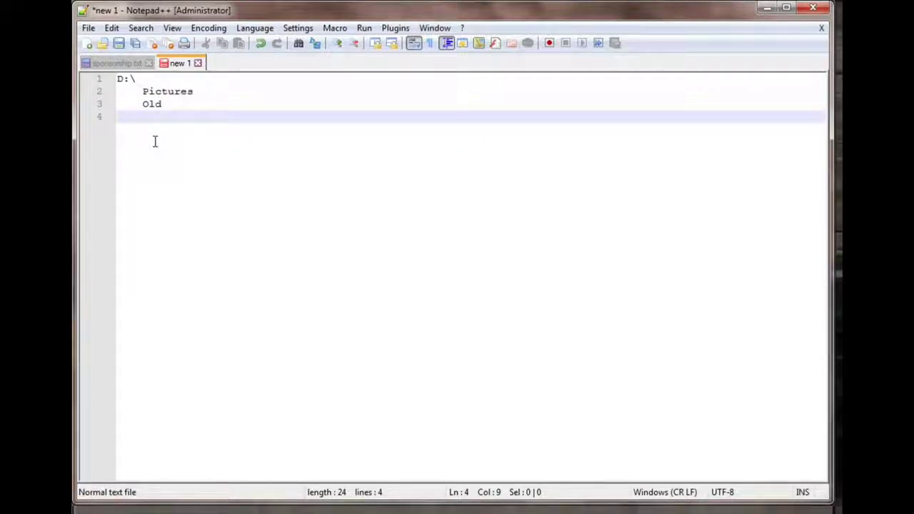
{"action": "type", "text": "2017"}
{"action": "key", "text": "Return"}
{"action": "key", "text": "Tab"}
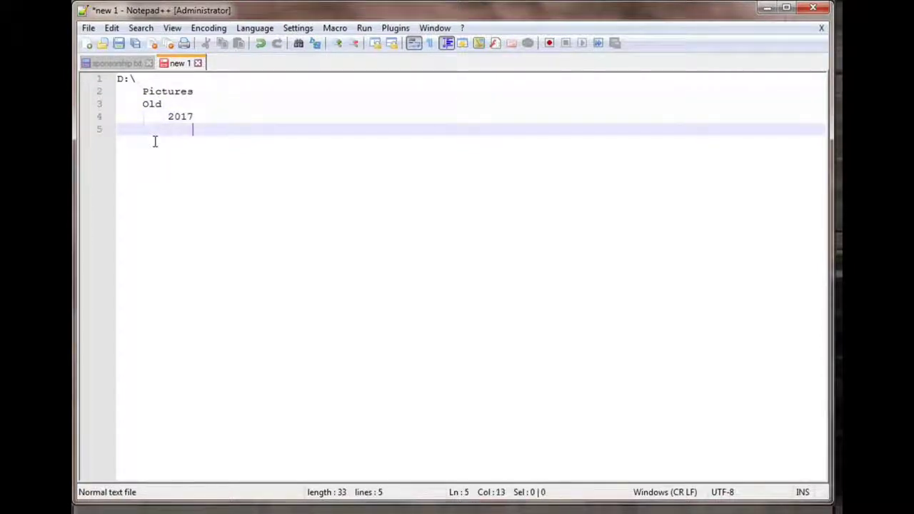
{"action": "key", "text": "BackSpace"}
{"action": "type", "text": "2016"}
{"action": "key", "text": "Return"}
{"action": "type", "text": "2015"}
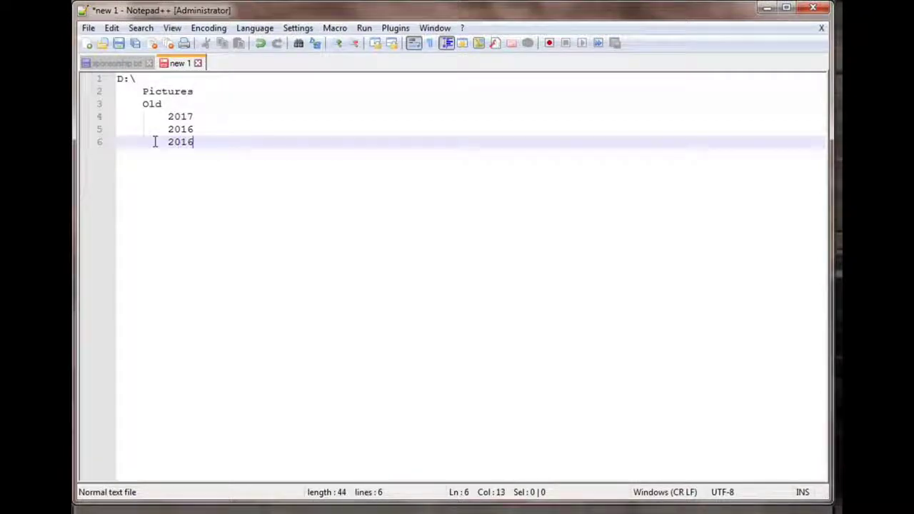
Add a Pictures subfolder beneath each of the years 2017, 2016 and 2015
{"action": "left_click", "coordinate": [207, 117]}
{"action": "key", "text": "Return"}
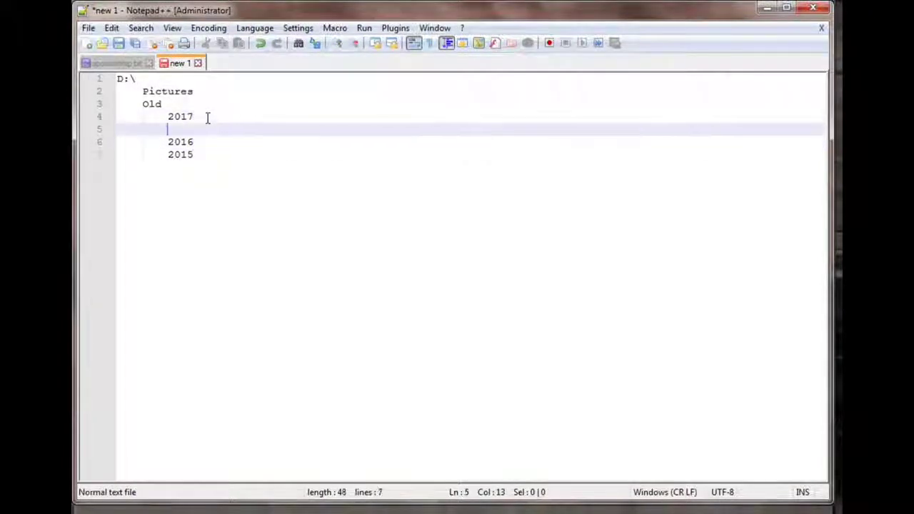
{"action": "key", "text": "Tab"}
{"action": "type", "text": "Pictures"}
{"action": "key", "text": "Return"}
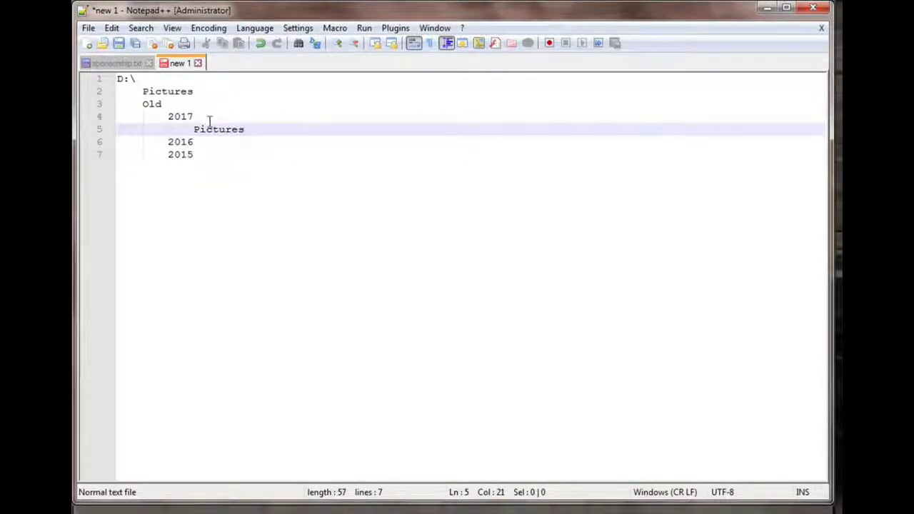
{"action": "left_click", "coordinate": [220, 146]}
{"action": "key", "text": "Return"}
{"action": "type", "text": "Pict"}
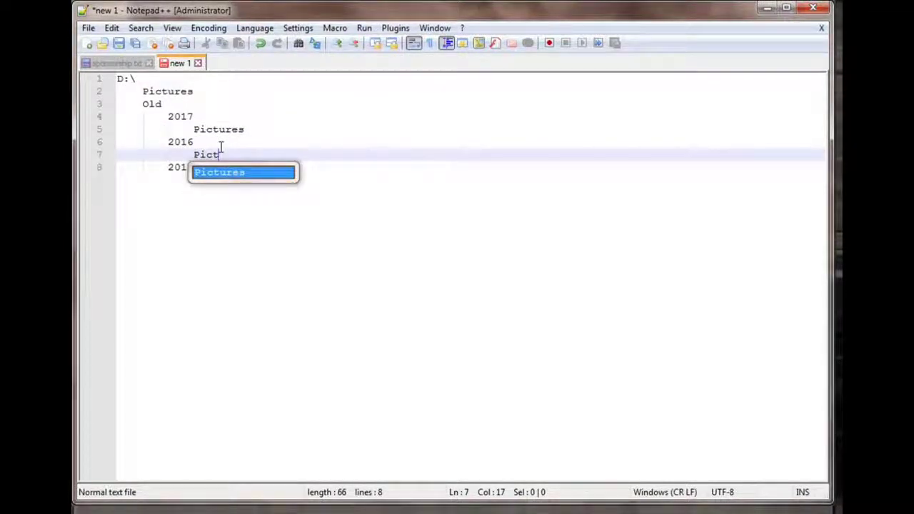
{"action": "key", "text": "Return"}
{"action": "left_click", "coordinate": [220, 170]}
{"action": "key", "text": "Return"}
{"action": "key", "text": "Tab"}
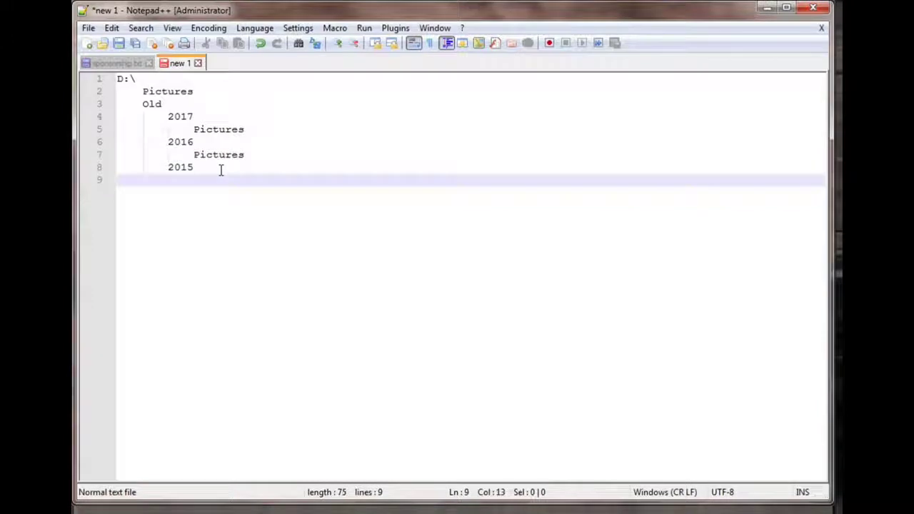
{"action": "type", "text": "Pi"}
{"action": "key", "text": "Return"}
Add a top-level Documents entry and paste Documents under each year's Pictures
{"action": "key", "text": "Return"}
{"action": "key", "text": "BackSpace"}
{"action": "key", "text": "BackSpace"}
{"action": "type", "text": "Documents"}
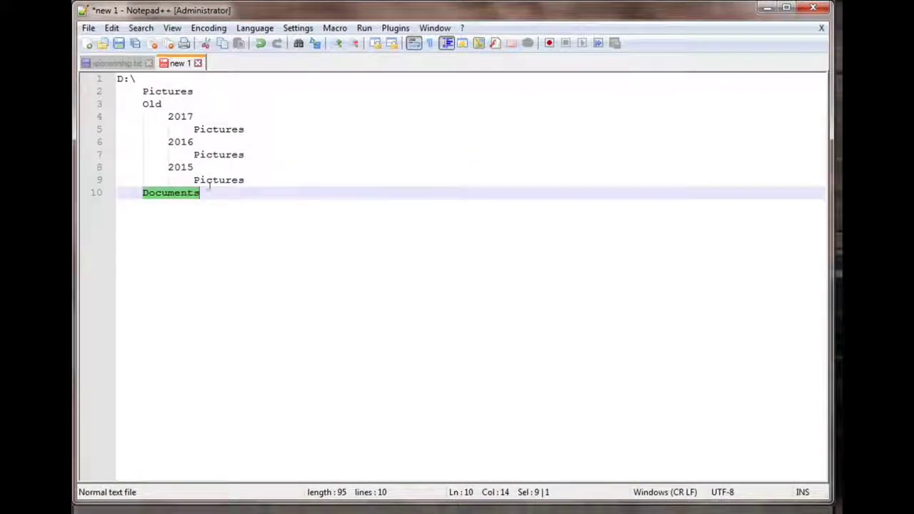
{"action": "left_click", "coordinate": [255, 129]}
{"action": "key", "text": "Return"}
{"action": "type", "text": "Documents"}
{"action": "left_click", "coordinate": [252, 165]}
{"action": "key", "text": "Return"}
{"action": "type", "text": "Documents"}
{"action": "left_click", "coordinate": [256, 205]}
{"action": "key", "text": "Return"}
{"action": "type", "text": "Documents"}
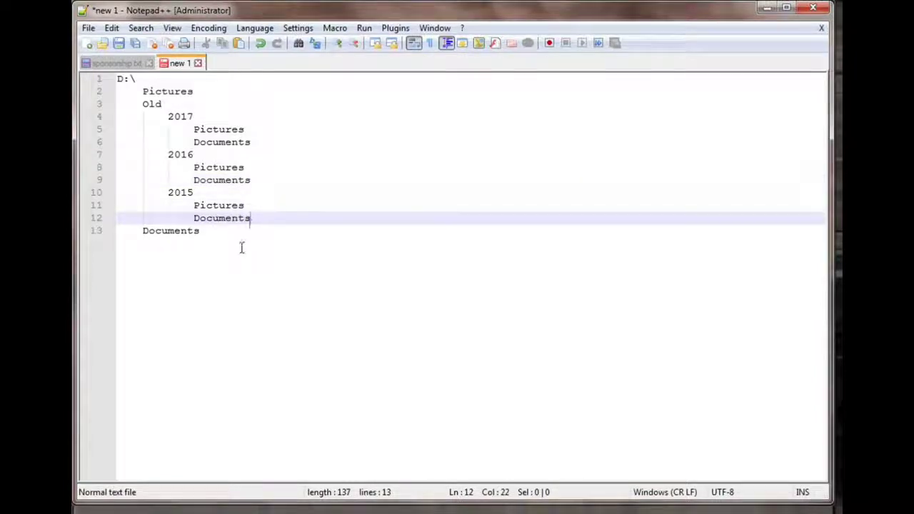
{"action": "left_click", "coordinate": [239, 251]}
{"action": "key", "text": "Return"}
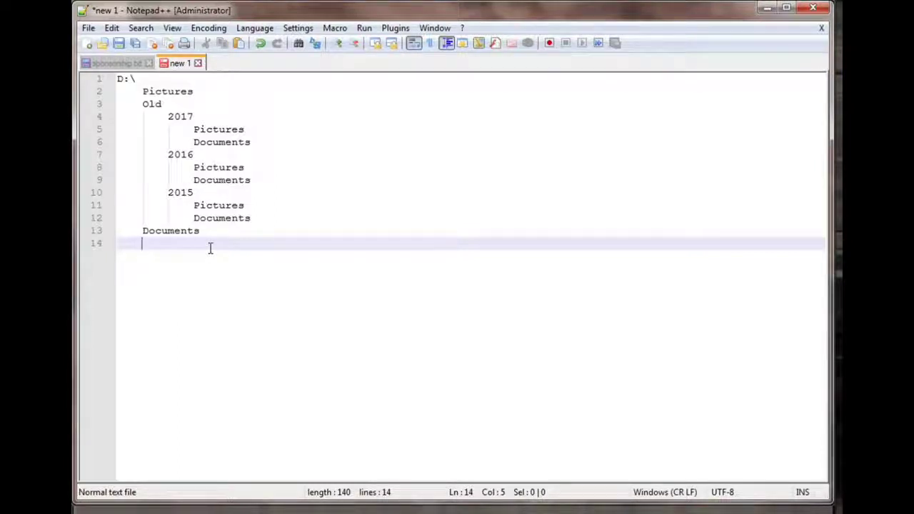
Add Videos and YouTube entries, with DataOragizing101 and TempeTownLakeDam indented under YouTube
{"action": "type", "text": "Videos"}
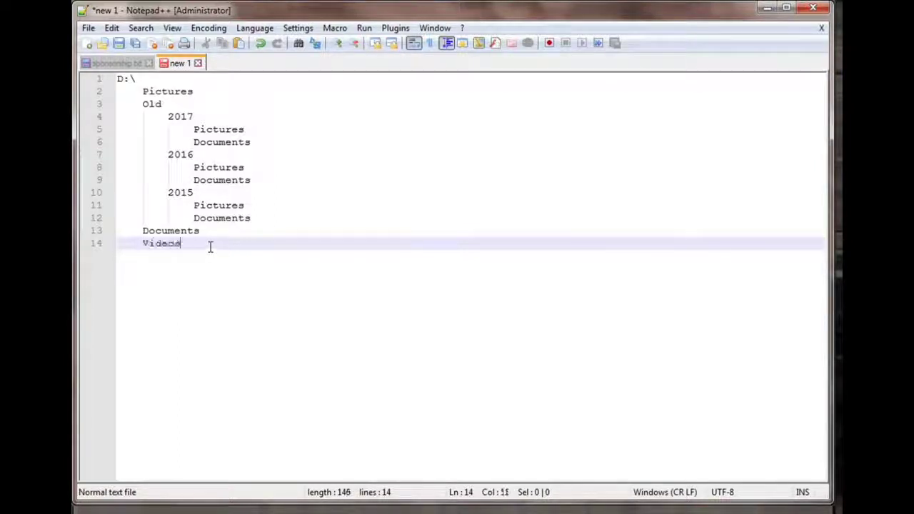
{"action": "key", "text": "Return"}
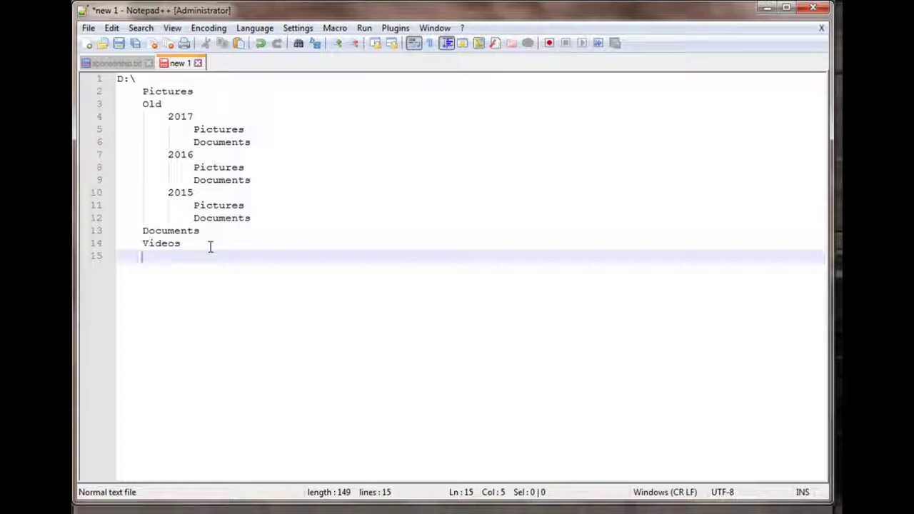
{"action": "type", "text": "YouTube"}
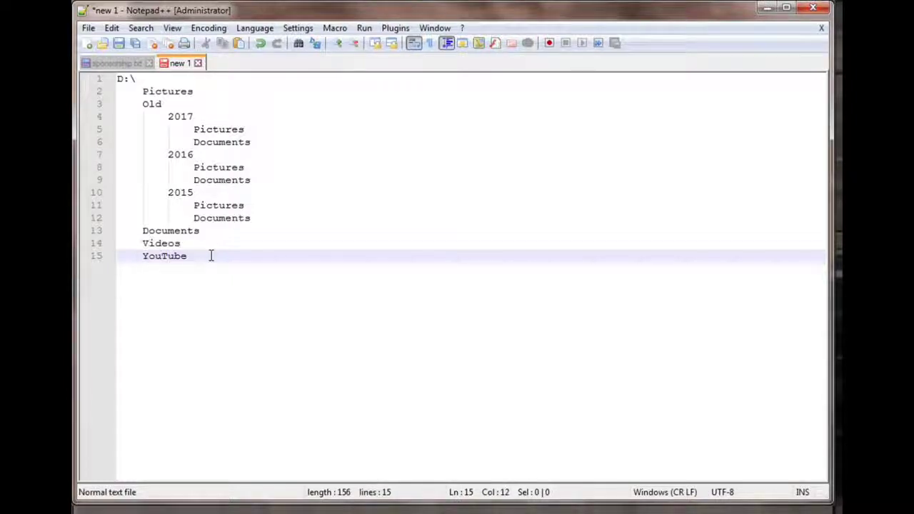
{"action": "key", "text": "Return"}
{"action": "key", "text": "Tab"}
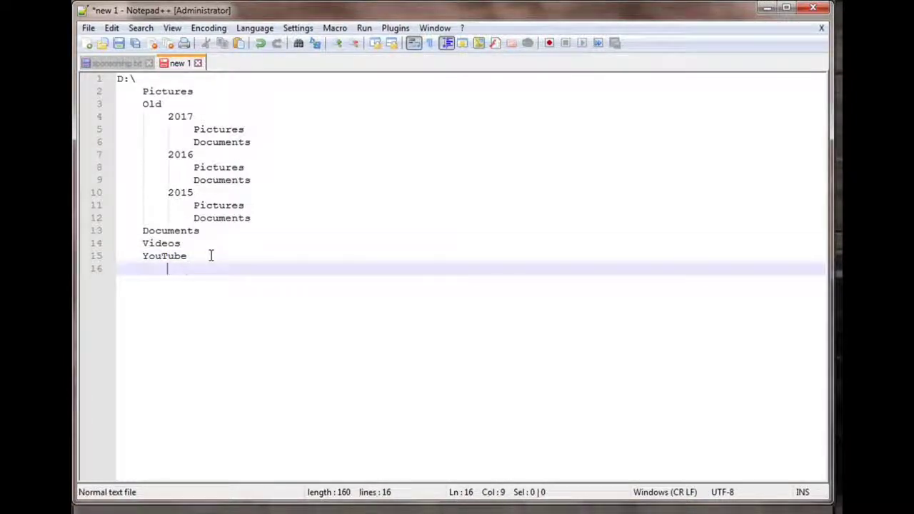
{"action": "type", "text": "DataOragizing101"}
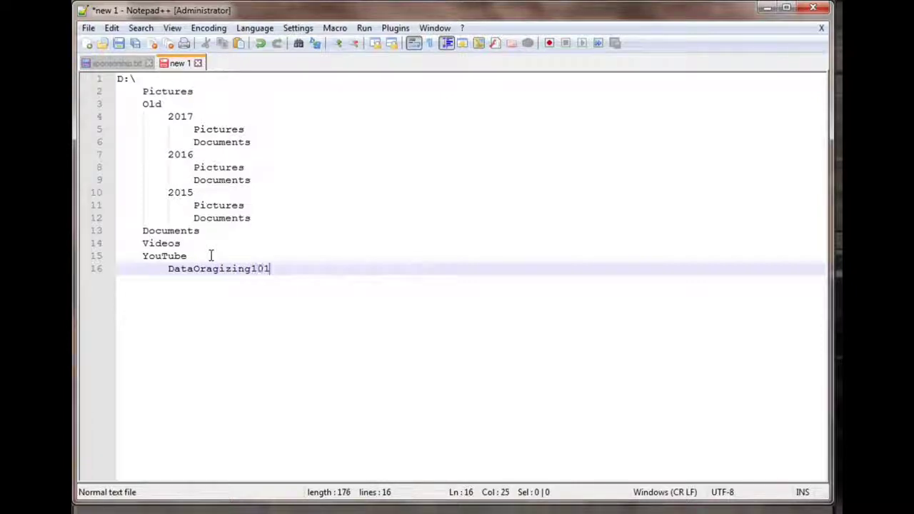
{"action": "key", "text": "Return"}
{"action": "type", "text": "Tempe"}
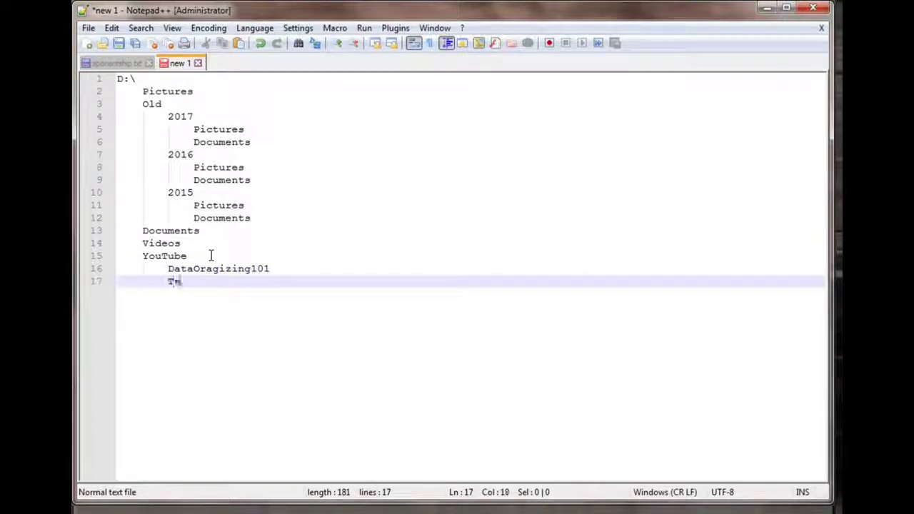
{"action": "type", "text": "Tow"}
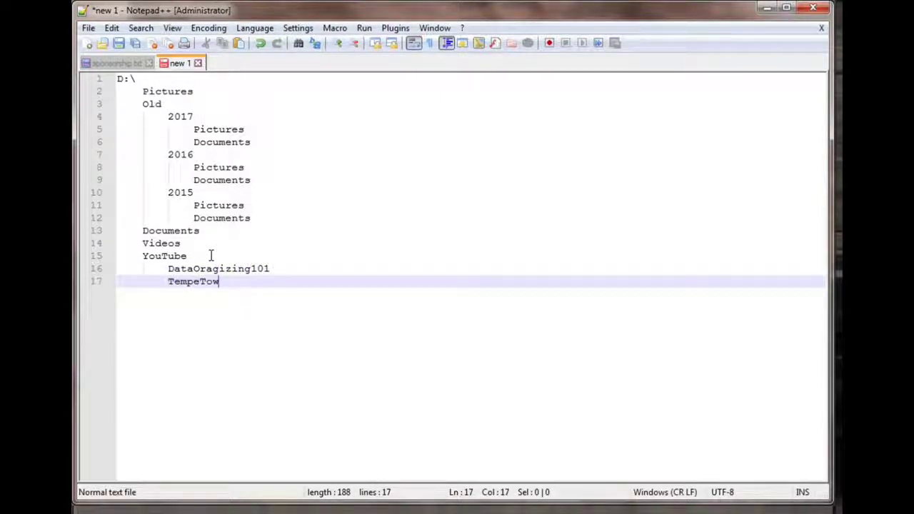
{"action": "type", "text": "nLakeDam"}
Move TempeTownLakeDam into a new YouTube folder under 2017's Documents
{"action": "key", "text": "Return"}
{"action": "double_click", "coordinate": [191, 283]}
{"action": "key", "text": "ctrl+c"}
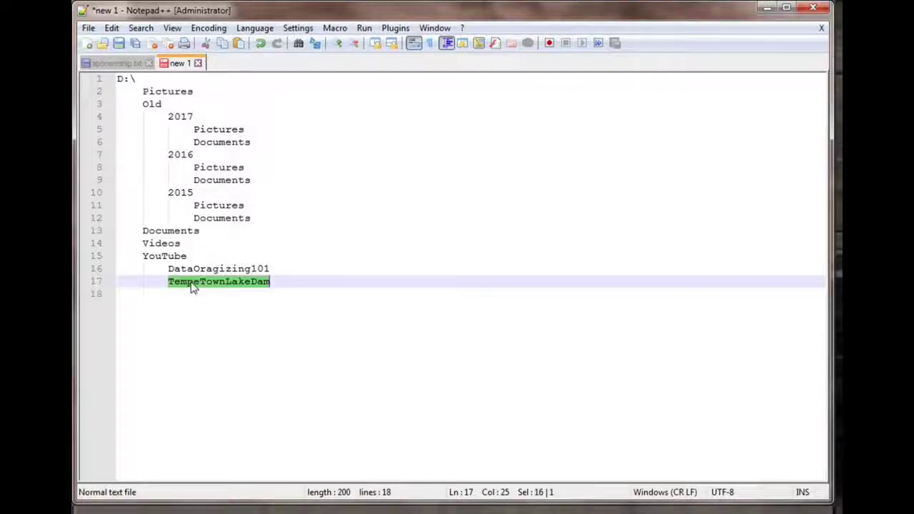
{"action": "key", "text": "BackSpace"}
{"action": "key", "text": "BackSpace"}
{"action": "key", "text": "BackSpace"}
{"action": "key", "text": "BackSpace"}
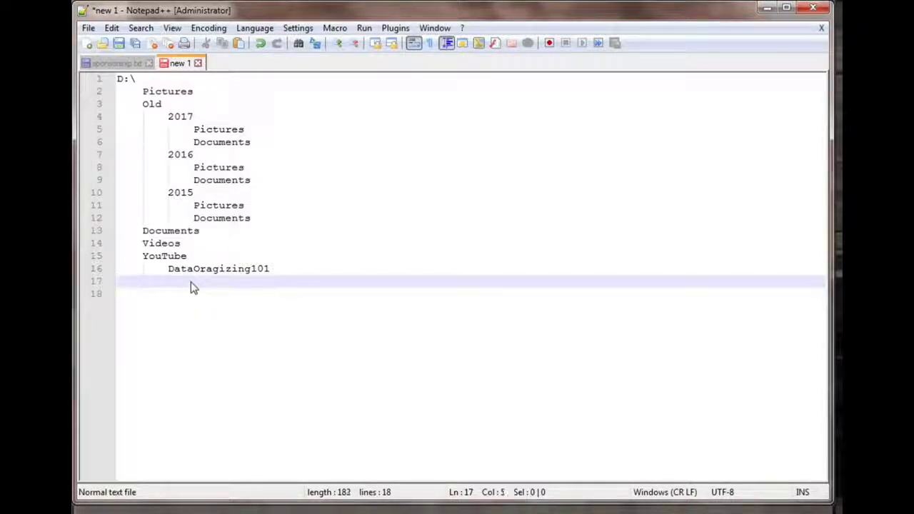
{"action": "left_click", "coordinate": [262, 141]}
{"action": "key", "text": "Return"}
{"action": "type", "text": "Yo"}
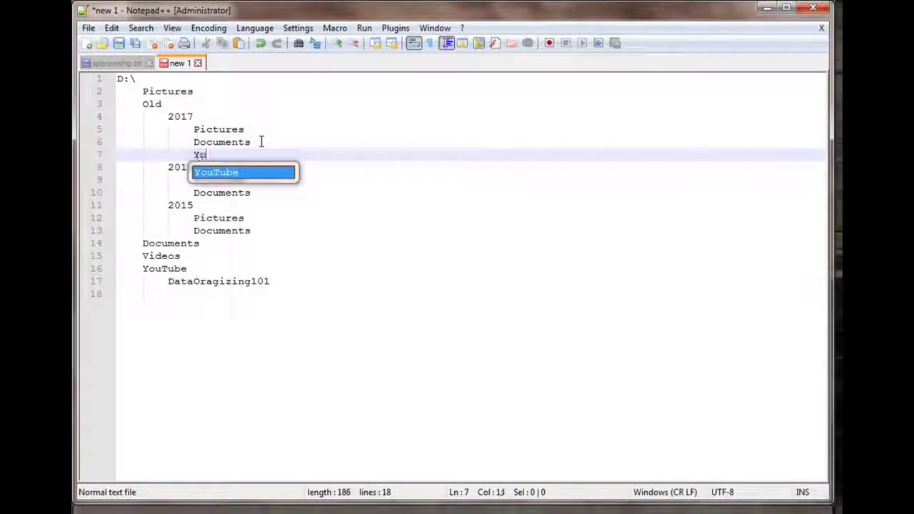
{"action": "type", "text": "uTube"}
{"action": "key", "text": "Return"}
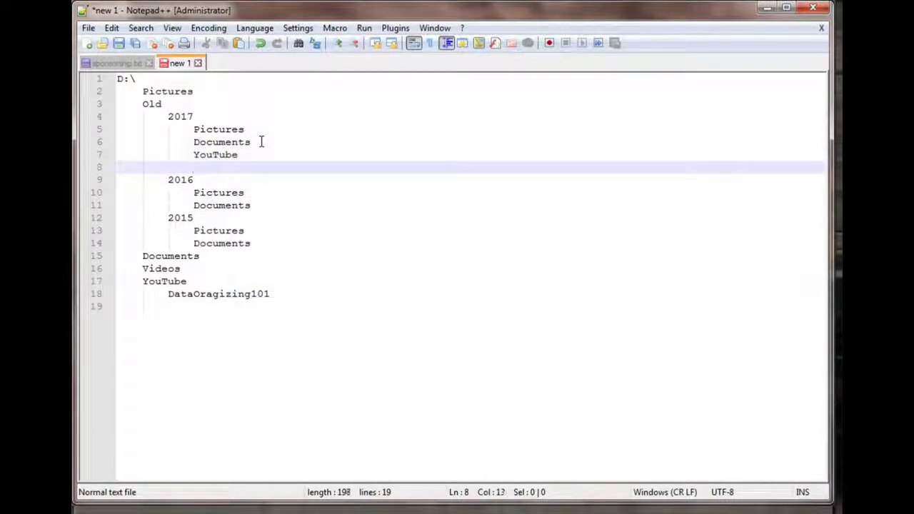
{"action": "key", "text": "ctrl+v"}
{"action": "left_click", "coordinate": [215, 311]}
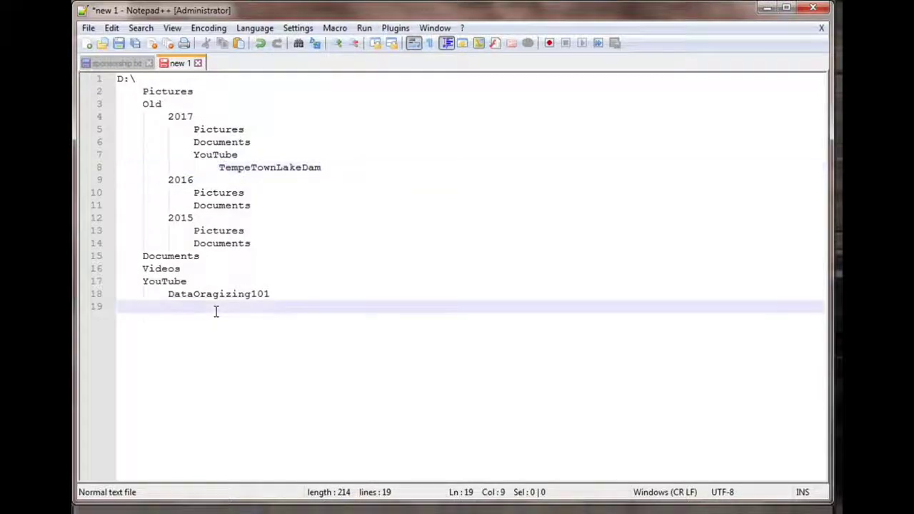
{"action": "key", "text": "BackSpace"}
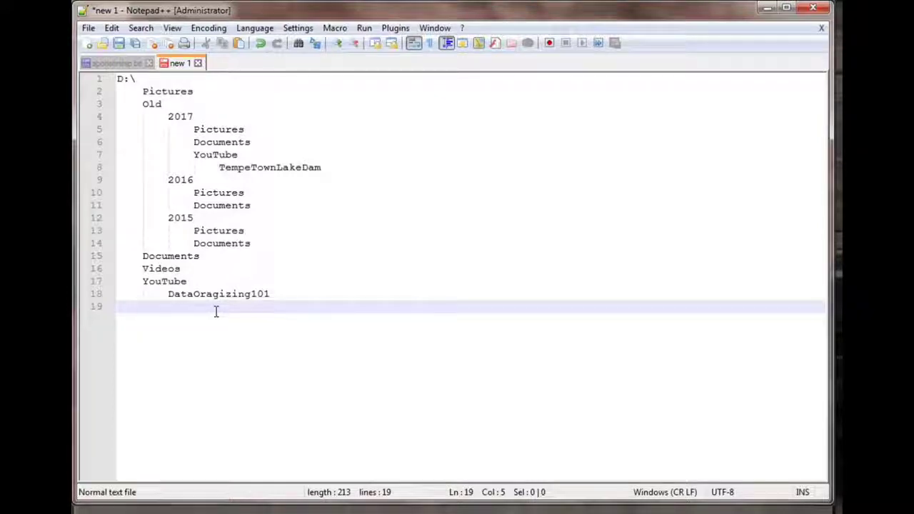
Select the Old block from its first line through 2015's Documents
{"action": "left_click_drag", "start_coordinate": [118, 104], "coordinate": [289, 245]}
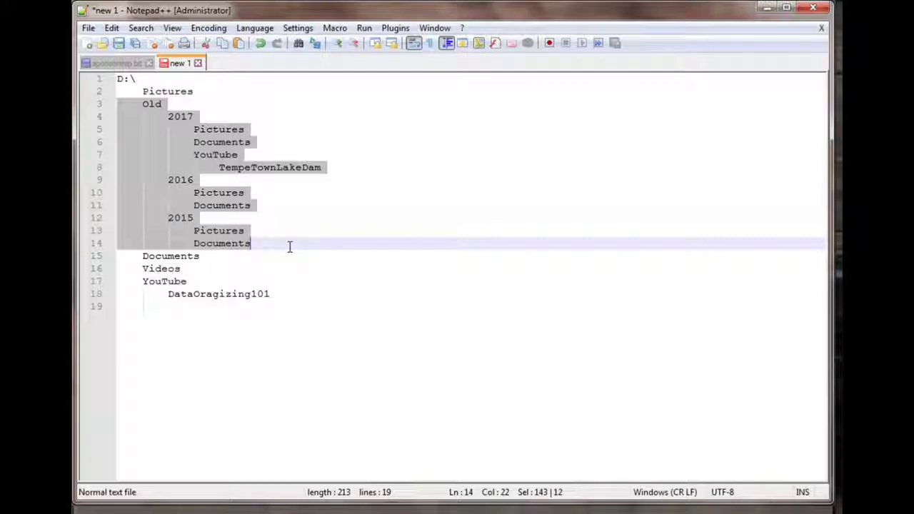